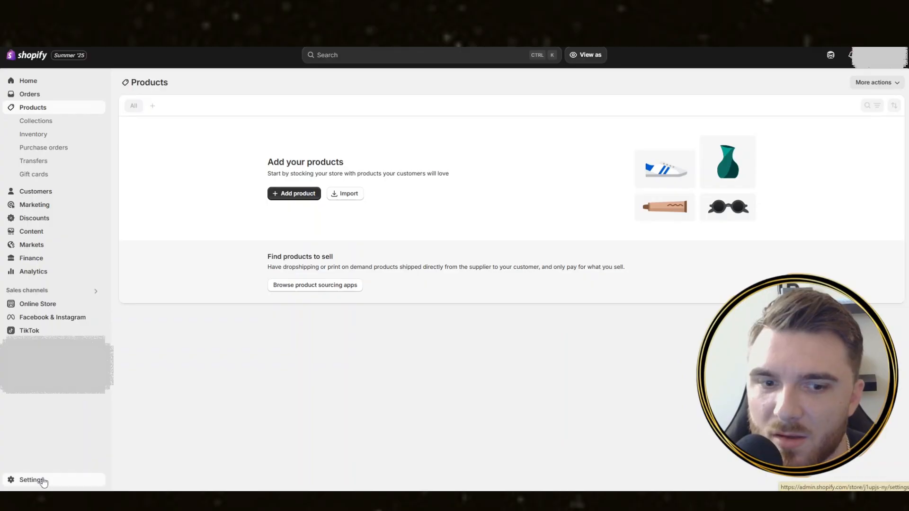
Step: Open the Domains page in the store's settings
{"action": "left_click", "coordinate": [29, 479]}
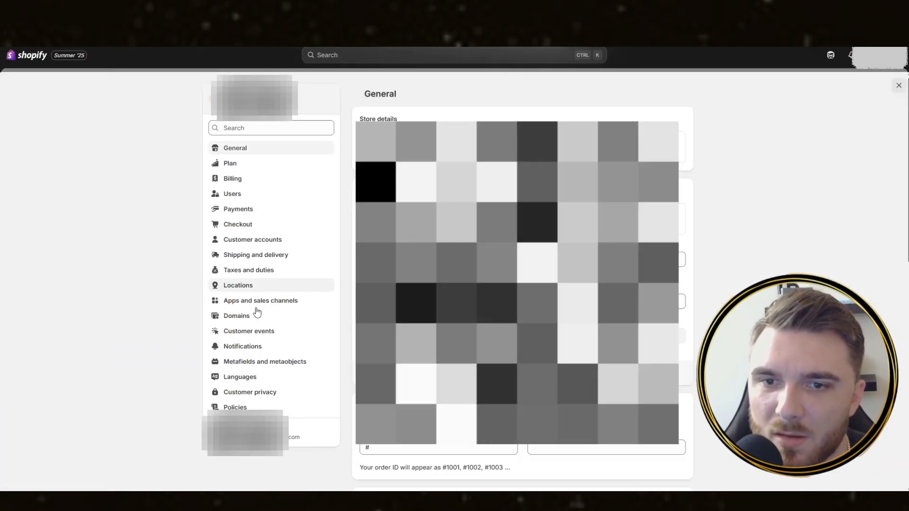
{"action": "left_click", "coordinate": [235, 317]}
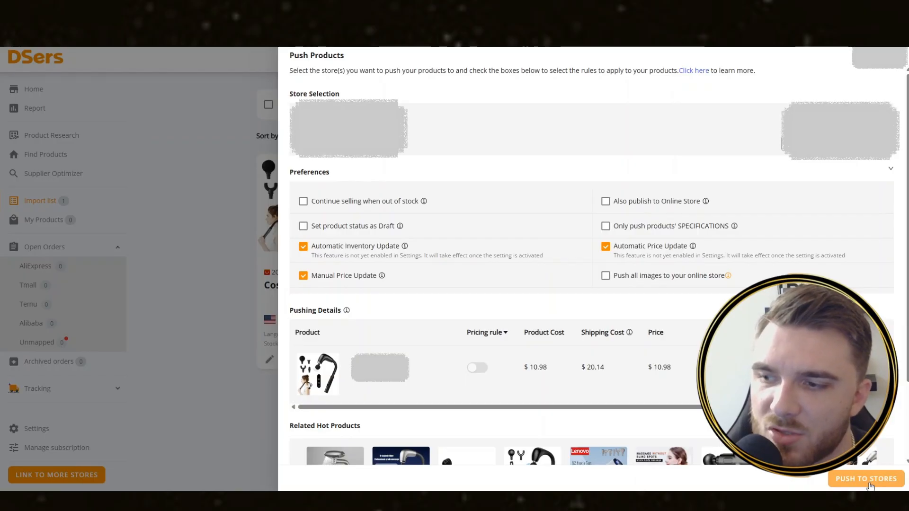
Step: Push the massager product from DSers to the store and open its product page in Shopify
{"action": "left_click", "coordinate": [867, 479]}
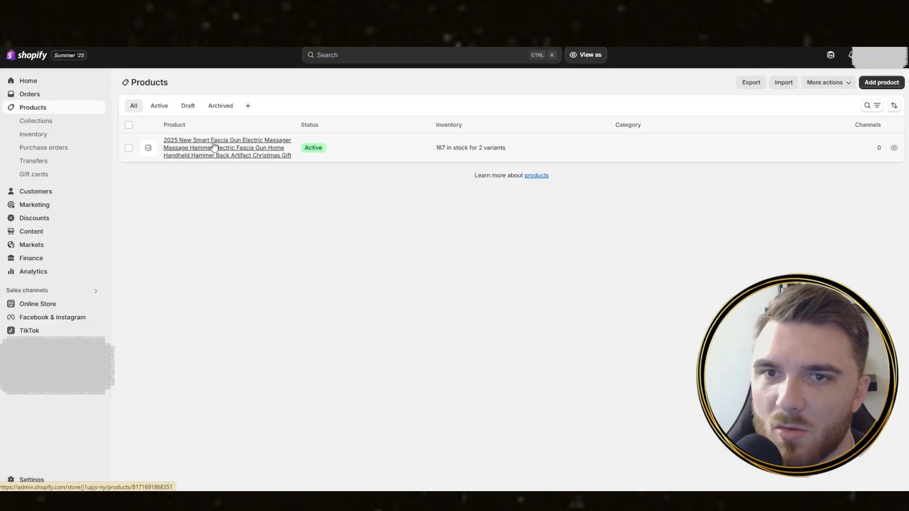
{"action": "left_click", "coordinate": [213, 145]}
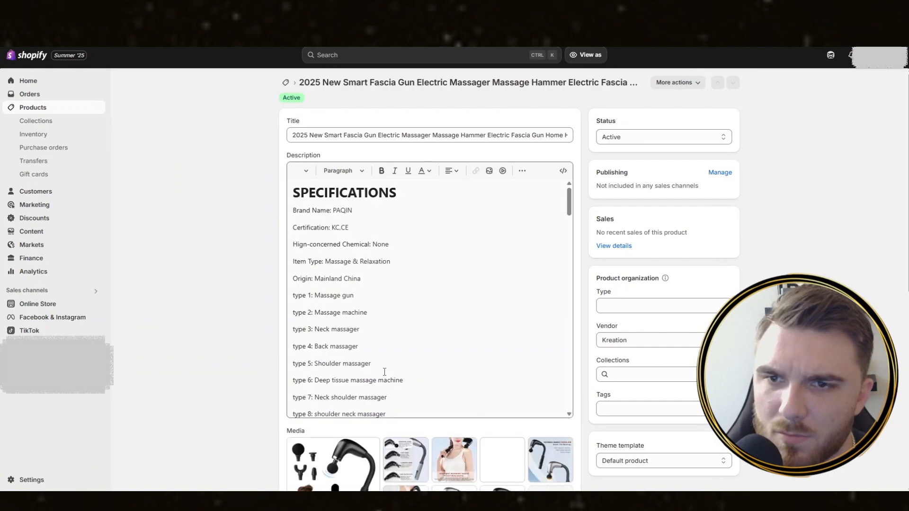
Step: Review the imported massager's description, media, category, variants and search engine listing
{"action": "scroll", "coordinate": [376, 332], "scroll_direction": "down", "scroll_amount": 15}
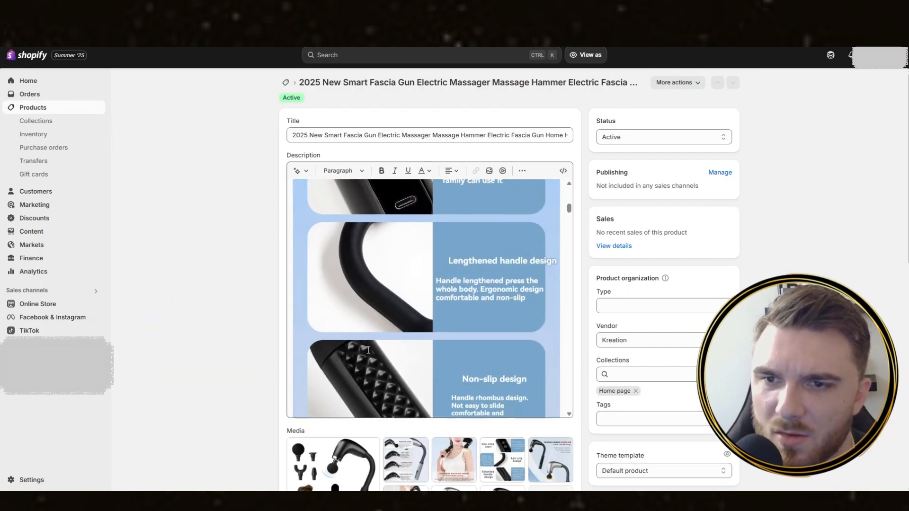
{"action": "scroll", "coordinate": [365, 356], "scroll_direction": "down", "scroll_amount": 10}
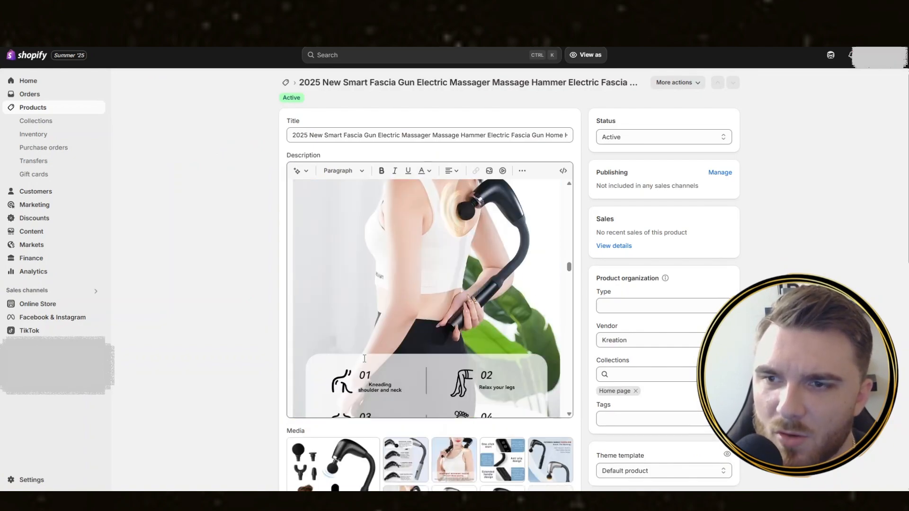
{"action": "scroll", "coordinate": [605, 354], "scroll_direction": "down", "scroll_amount": 4}
{"action": "scroll", "coordinate": [606, 355], "scroll_direction": "down", "scroll_amount": 3}
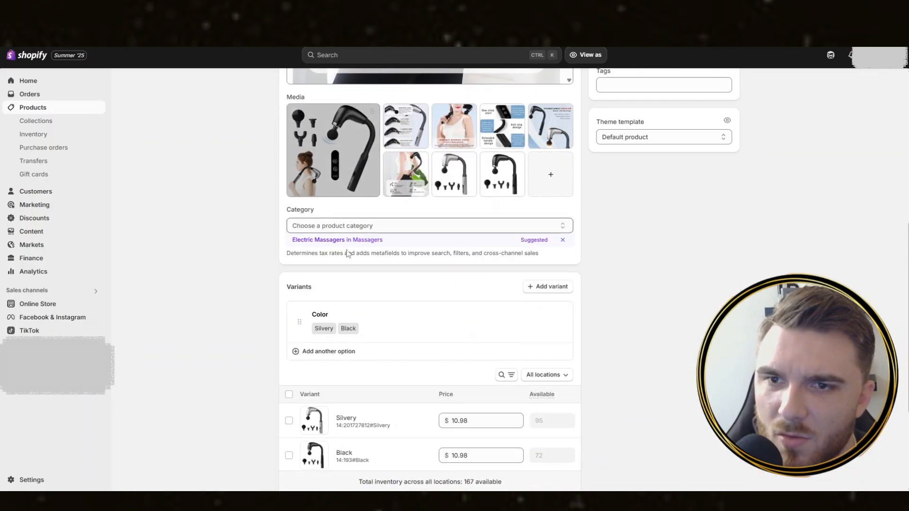
{"action": "scroll", "coordinate": [341, 298], "scroll_direction": "down", "scroll_amount": 4}
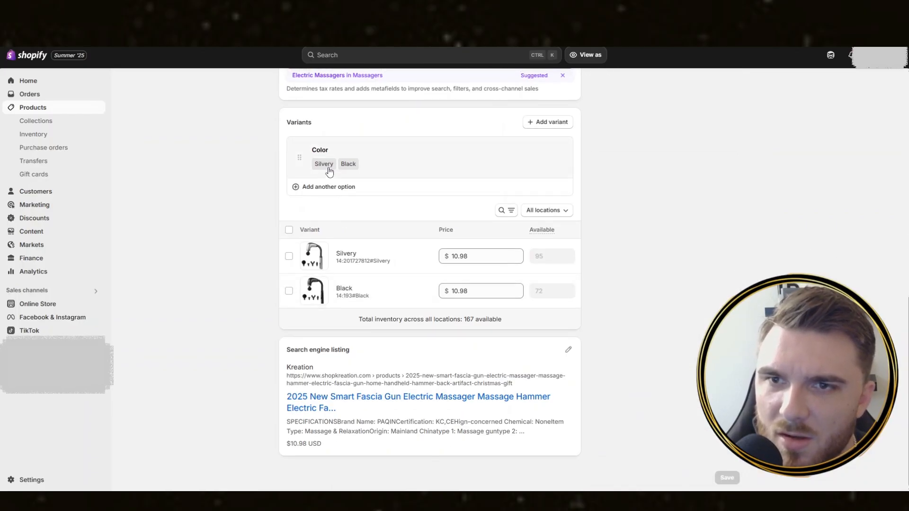
{"action": "scroll", "coordinate": [362, 414], "scroll_direction": "up", "scroll_amount": 6}
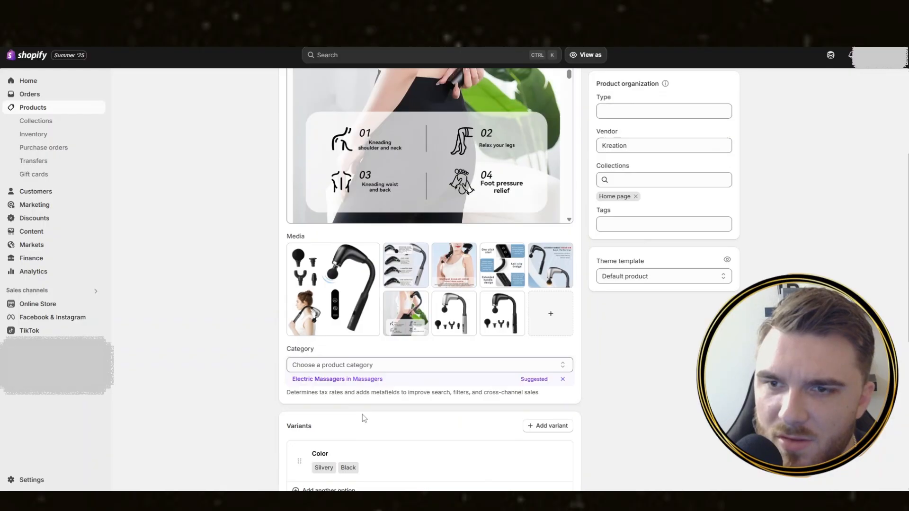
{"action": "scroll", "coordinate": [362, 414], "scroll_direction": "up", "scroll_amount": 4}
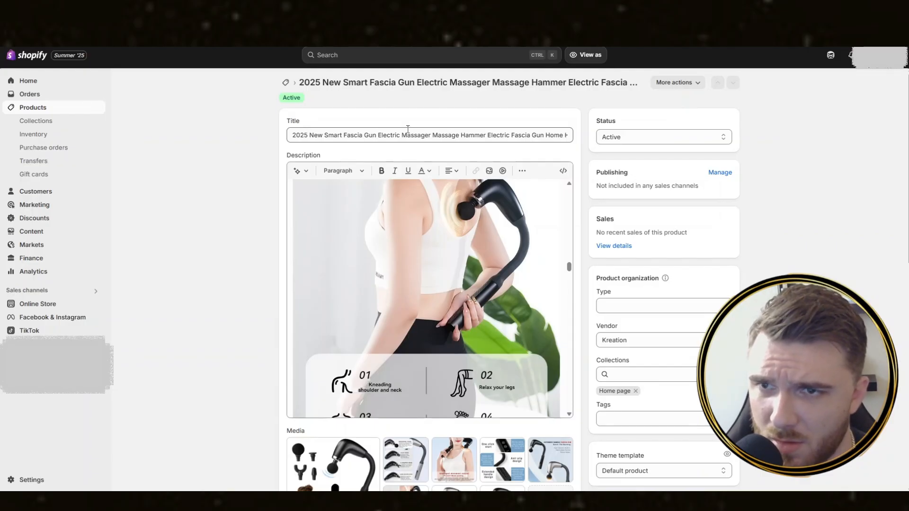
Step: Read through the full text of the massager's product title from end to end
{"action": "left_click", "coordinate": [457, 135]}
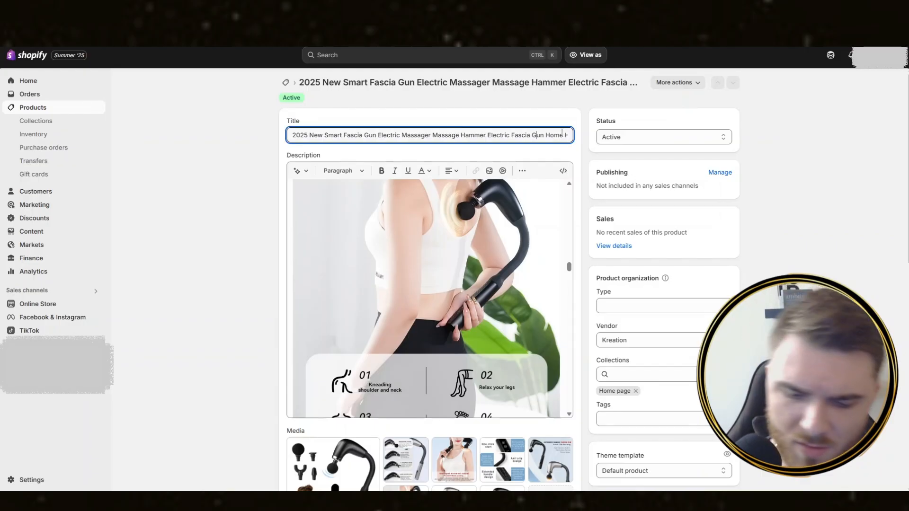
{"action": "key", "text": "Right"}
{"action": "key", "text": "Right"}
{"action": "key", "text": "Right"}
{"action": "key", "text": "Right"}
{"action": "key", "text": "Right"}
{"action": "key", "text": "Right"}
{"action": "key", "text": "Right"}
{"action": "key", "text": "Right"}
{"action": "key", "text": "Right"}
{"action": "key", "text": "Right"}
{"action": "key", "text": "Right"}
{"action": "key", "text": "Right"}
{"action": "key", "text": "Right"}
{"action": "key", "text": "Right"}
{"action": "key", "text": "Right"}
{"action": "key", "text": "Right"}
{"action": "key", "text": "Right"}
{"action": "key", "text": "Right"}
{"action": "key", "text": "Right"}
{"action": "key", "text": "Right"}
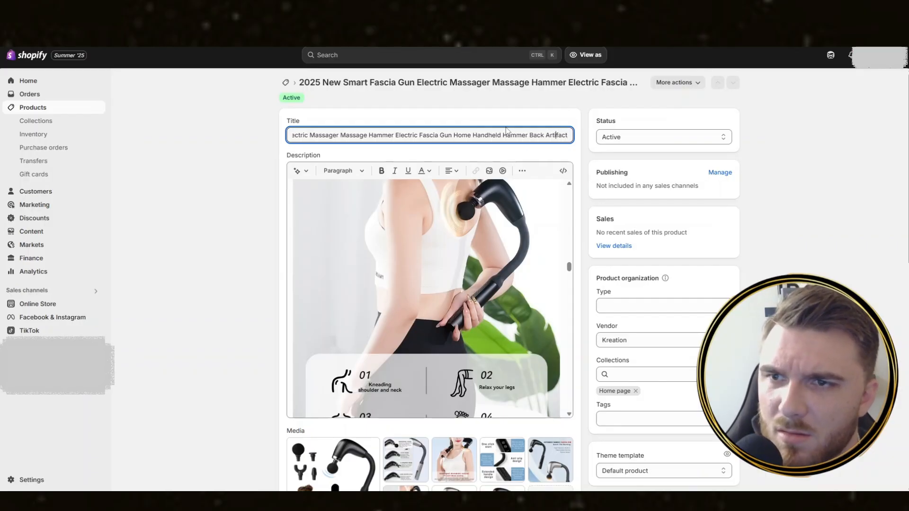
{"action": "key", "text": "Left"}
{"action": "key", "text": "Left"}
{"action": "key", "text": "Left"}
{"action": "key", "text": "Left"}
{"action": "key", "text": "Left"}
{"action": "key", "text": "Left"}
{"action": "key", "text": "Left"}
{"action": "key", "text": "Left"}
{"action": "key", "text": "Left"}
{"action": "key", "text": "Left"}
{"action": "key", "text": "Left"}
{"action": "key", "text": "Left"}
{"action": "key", "text": "Left"}
{"action": "key", "text": "Left"}
{"action": "key", "text": "Left"}
{"action": "key", "text": "Left"}
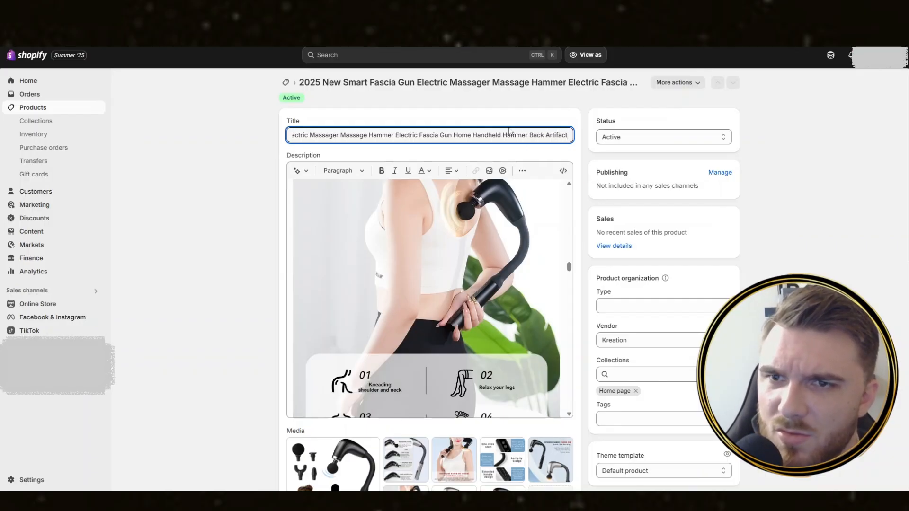
{"action": "key", "text": "Left"}
{"action": "key", "text": "Left"}
{"action": "key", "text": "Left"}
{"action": "key", "text": "Left"}
{"action": "key", "text": "Left"}
{"action": "key", "text": "Left"}
{"action": "key", "text": "Left"}
{"action": "key", "text": "Left"}
{"action": "key", "text": "Left"}
{"action": "key", "text": "Left"}
{"action": "key", "text": "Left"}
{"action": "key", "text": "Left"}
{"action": "key", "text": "Left"}
{"action": "key", "text": "Left"}
{"action": "key", "text": "Left"}
{"action": "key", "text": "Left"}
{"action": "key", "text": "Left"}
{"action": "key", "text": "Left"}
{"action": "key", "text": "Left"}
{"action": "key", "text": "Left"}
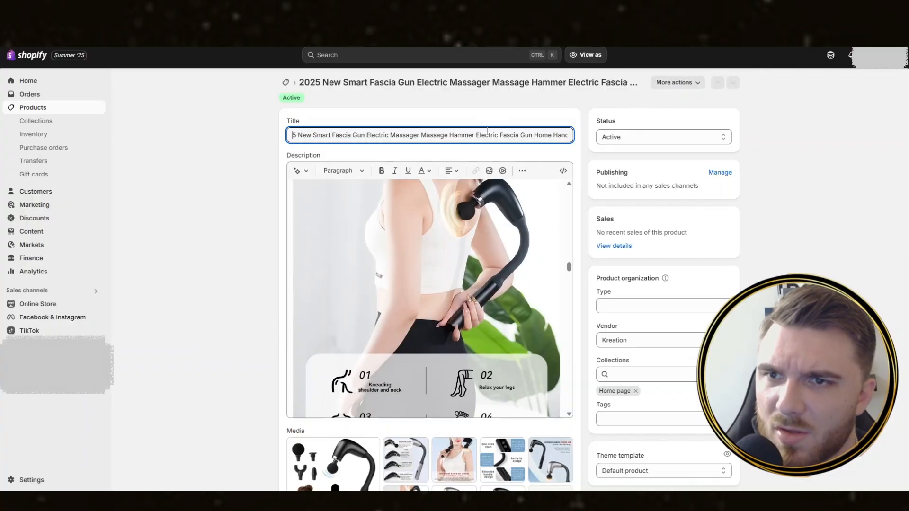
{"action": "key", "text": "End"}
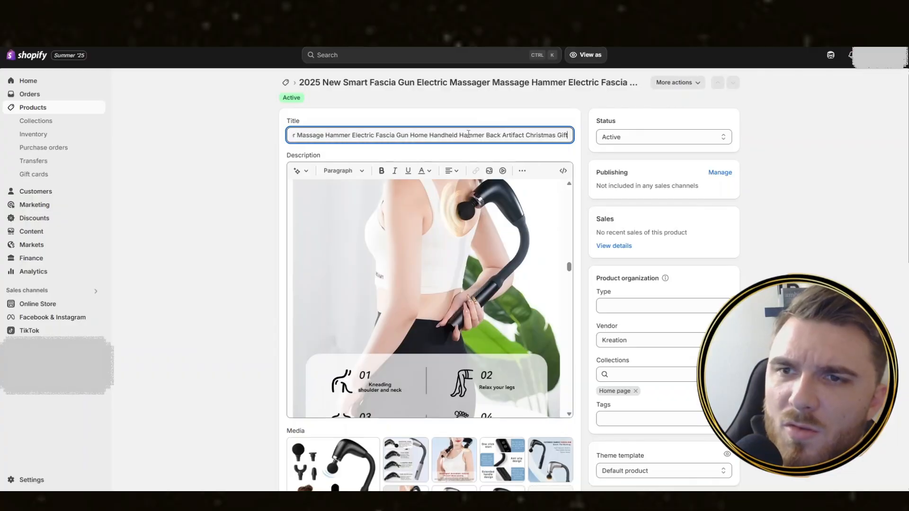
{"action": "key", "text": "Left"}
{"action": "key", "text": "Left"}
{"action": "key", "text": "Left"}
{"action": "key", "text": "Left"}
{"action": "key", "text": "Left"}
{"action": "key", "text": "Left"}
{"action": "key", "text": "Left"}
{"action": "key", "text": "Left"}
{"action": "key", "text": "Left"}
{"action": "key", "text": "Left"}
{"action": "key", "text": "Left"}
{"action": "key", "text": "Left"}
{"action": "key", "text": "Left"}
{"action": "key", "text": "Left"}
{"action": "key", "text": "Left"}
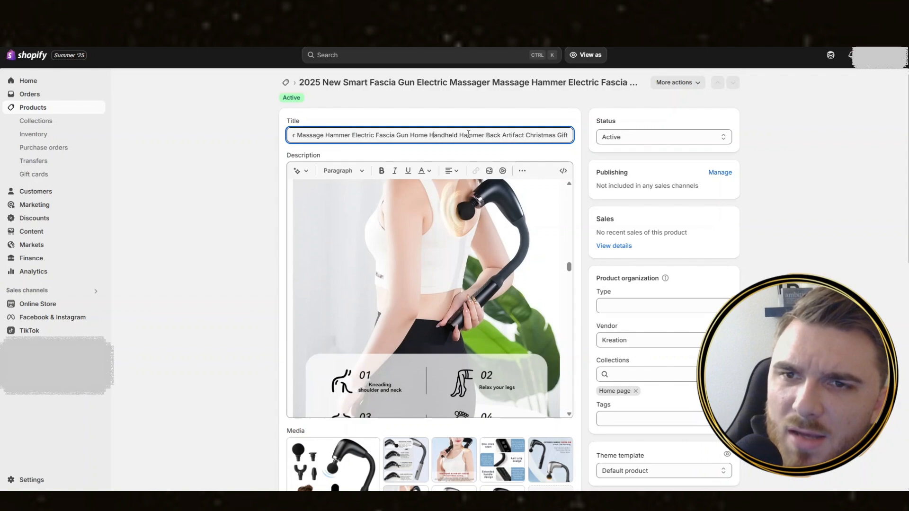
Step: Open the main massager image from the product's media at full size
{"action": "left_click", "coordinate": [172, 209]}
{"action": "scroll", "coordinate": [232, 268], "scroll_direction": "down", "scroll_amount": 3}
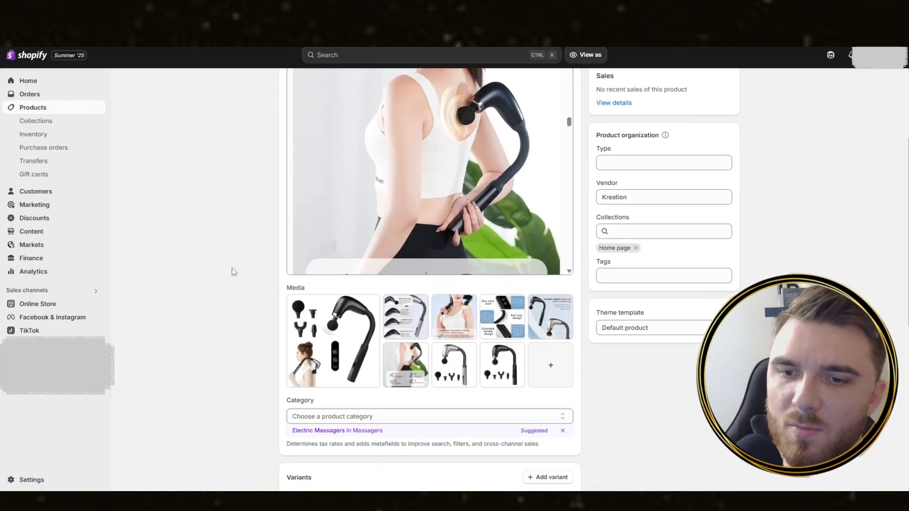
{"action": "left_click", "coordinate": [349, 322]}
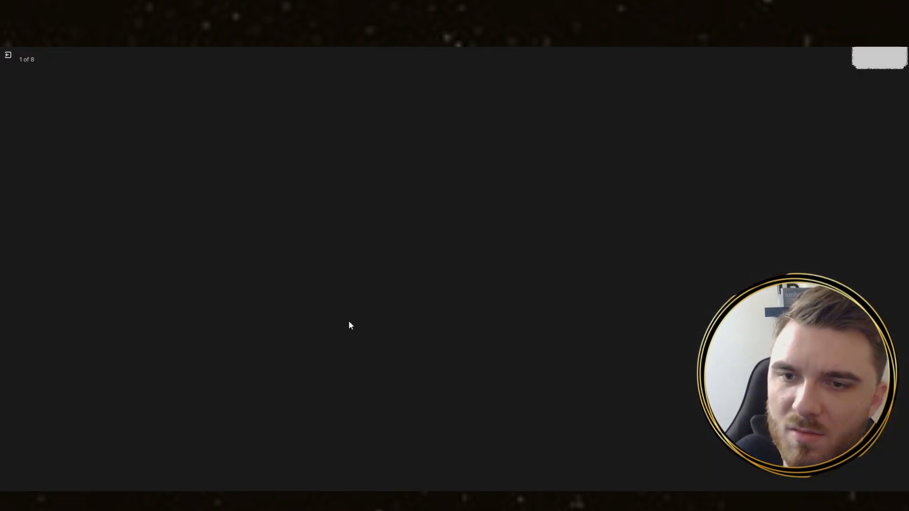
{"action": "left_click", "coordinate": [891, 58]}
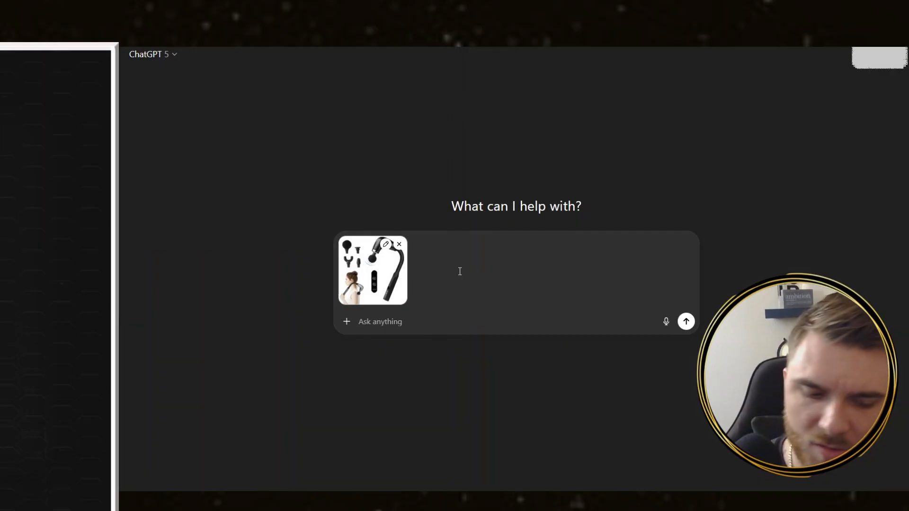
Step: Ask ChatGPT "give me a title for this" with the massager image attached
{"action": "type", "text": "give me "}
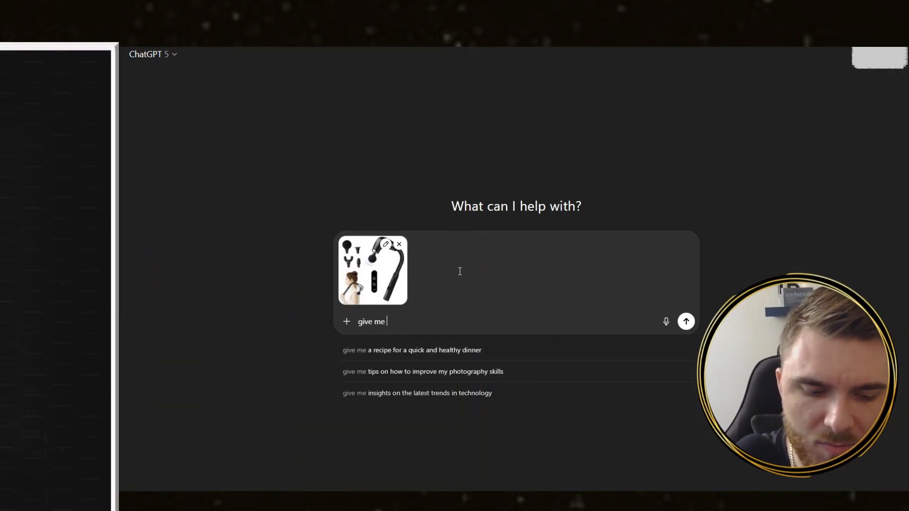
{"action": "type", "text": "a title for this"}
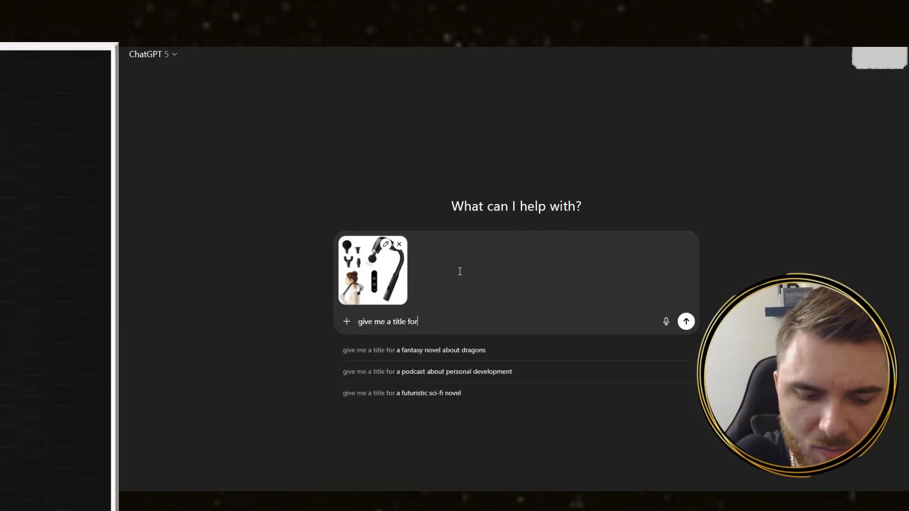
{"action": "key", "text": "Return"}
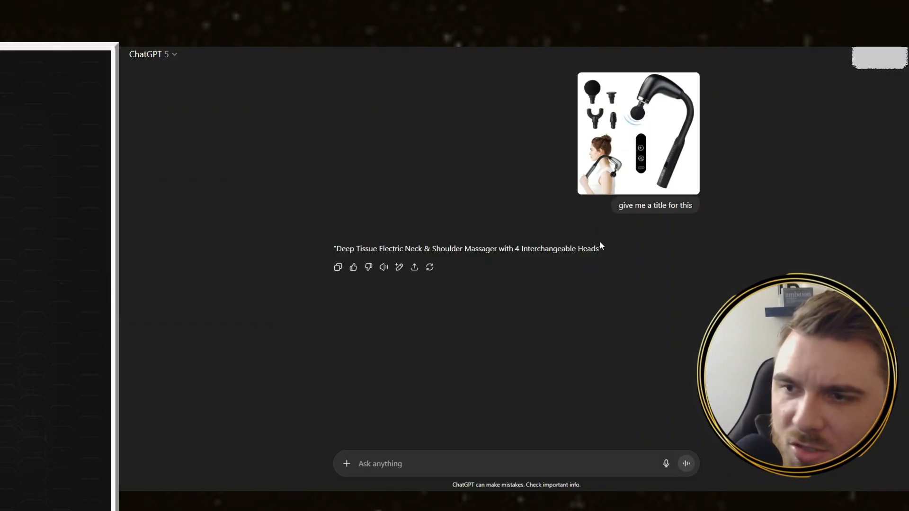
Step: Copy the title ChatGPT suggested, without its quotation marks
{"action": "left_click_drag", "start_coordinate": [600, 250], "coordinate": [344, 249]}
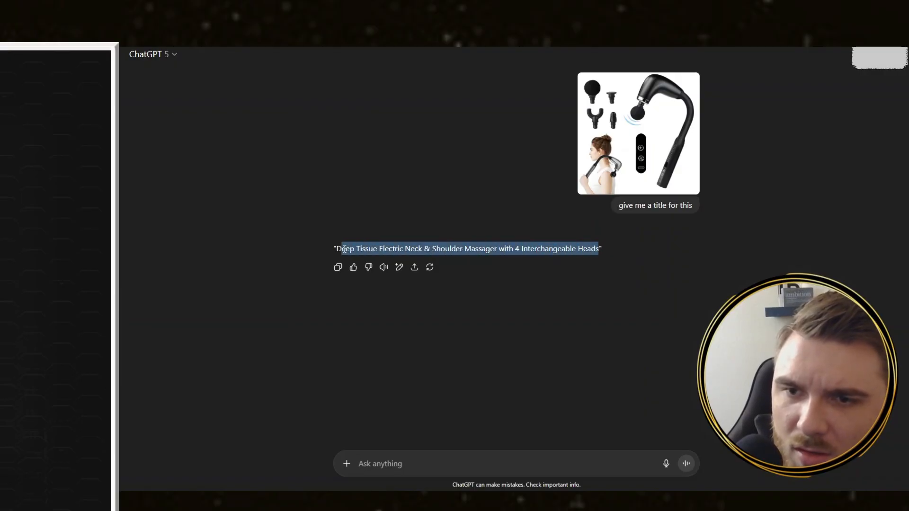
{"action": "right_click", "coordinate": [383, 246]}
{"action": "left_click", "coordinate": [426, 256]}
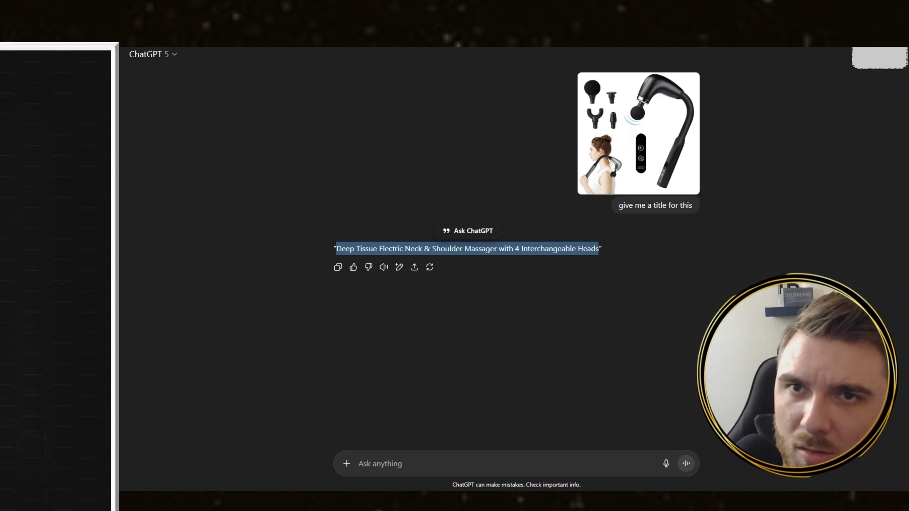
Step: Ask ChatGPT for 5 more title options for the massager
{"action": "left_click", "coordinate": [397, 451]}
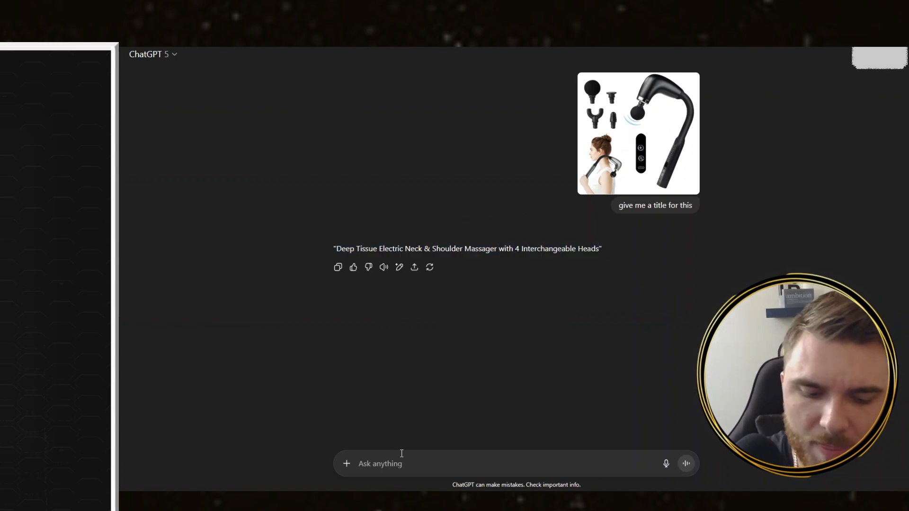
{"action": "type", "text": "give me 5 more optiomd"}
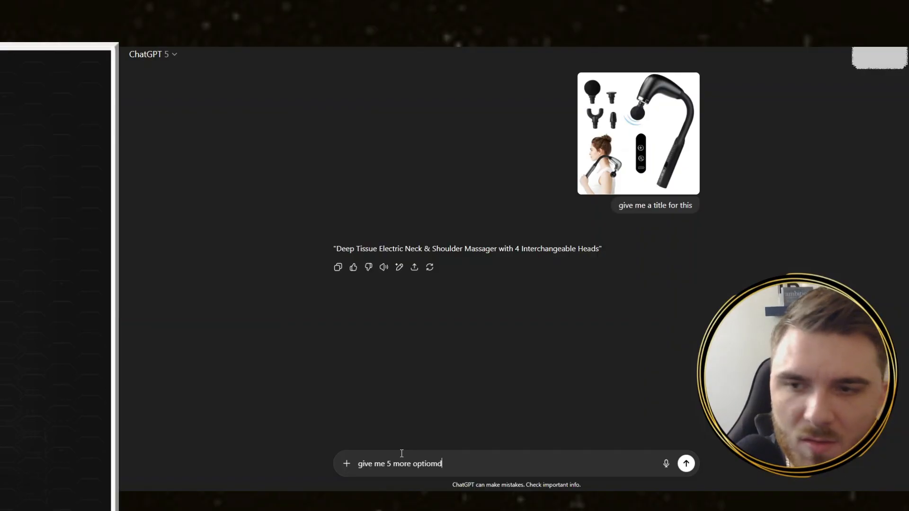
{"action": "key", "text": "Return"}
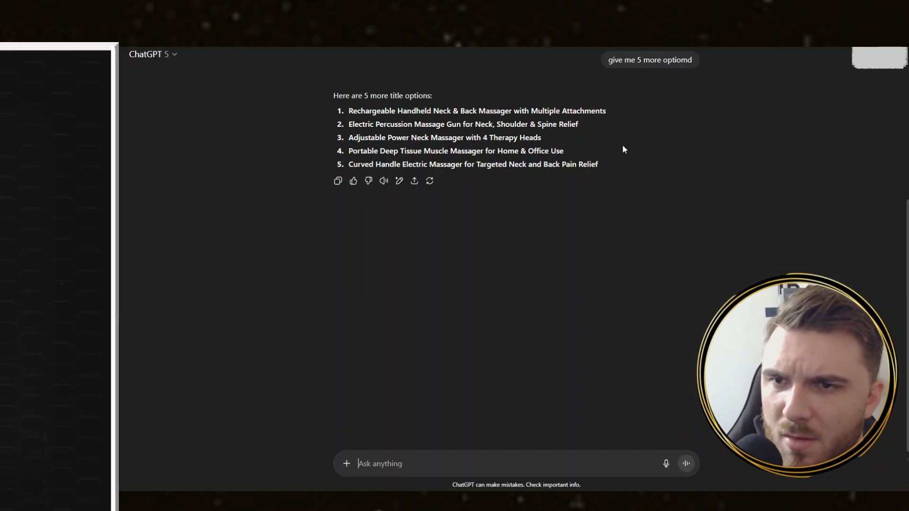
Step: Copy ChatGPT's first suggested title, "Deep Tissue Electric Neck & Shoulder Massager with 4 Interchangeable Heads"
{"action": "scroll", "coordinate": [523, 148], "scroll_direction": "up", "scroll_amount": 5}
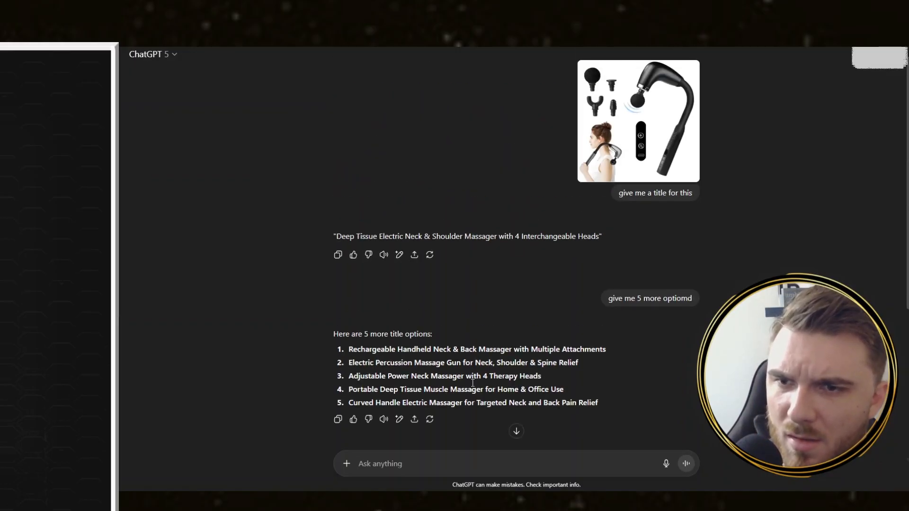
{"action": "triple_click", "coordinate": [457, 239]}
{"action": "right_click", "coordinate": [456, 238]}
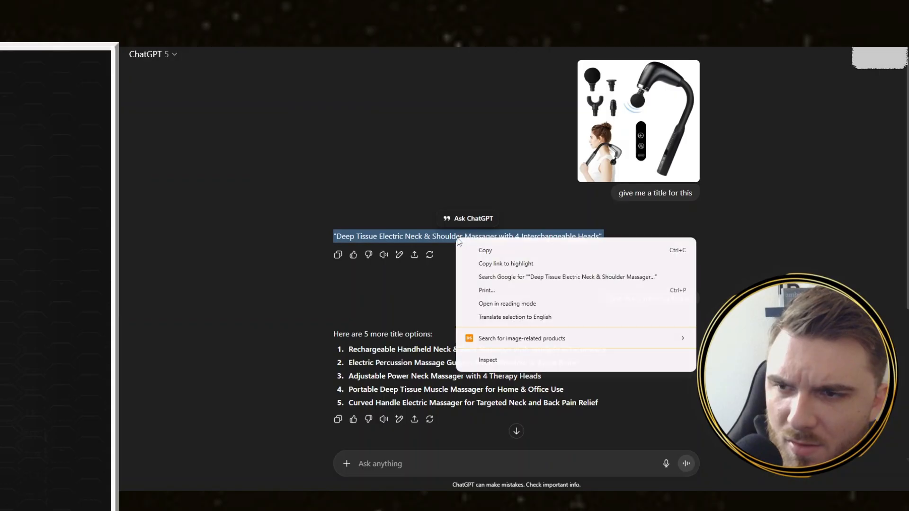
{"action": "left_click", "coordinate": [469, 255]}
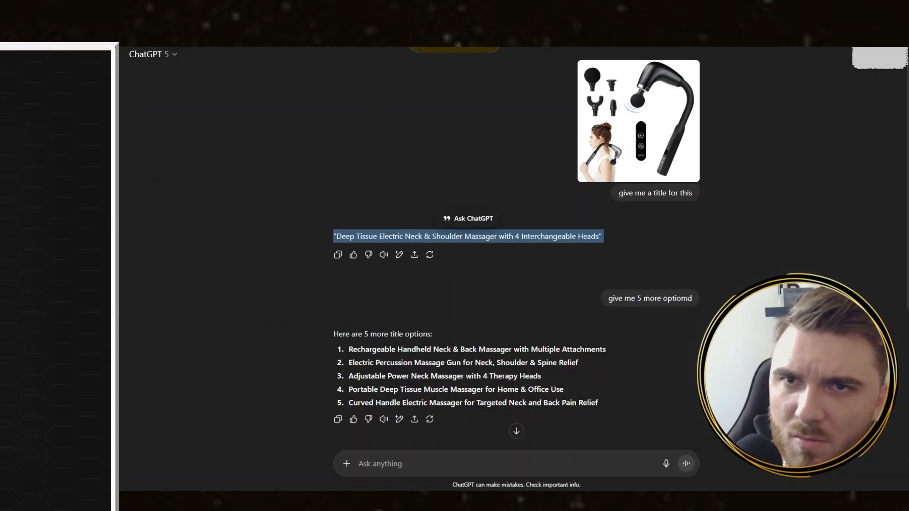
{"action": "right_click", "coordinate": [471, 237]}
{"action": "left_click", "coordinate": [499, 252]}
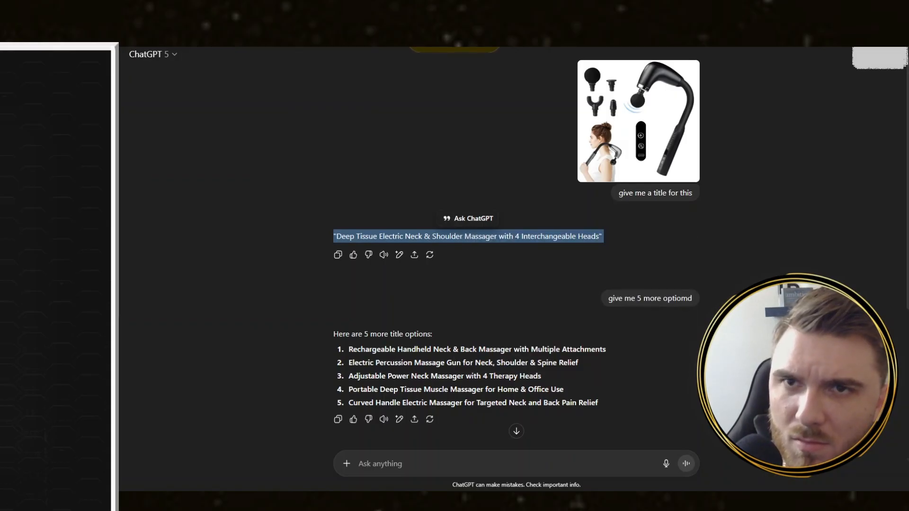
Step: Switch back to the Shopify product and replace its title with the copied "Deep Tissue Electric Neck & Shoulder Massager with 4 Interchangeable Heads"
{"action": "left_click", "coordinate": [454, 9]}
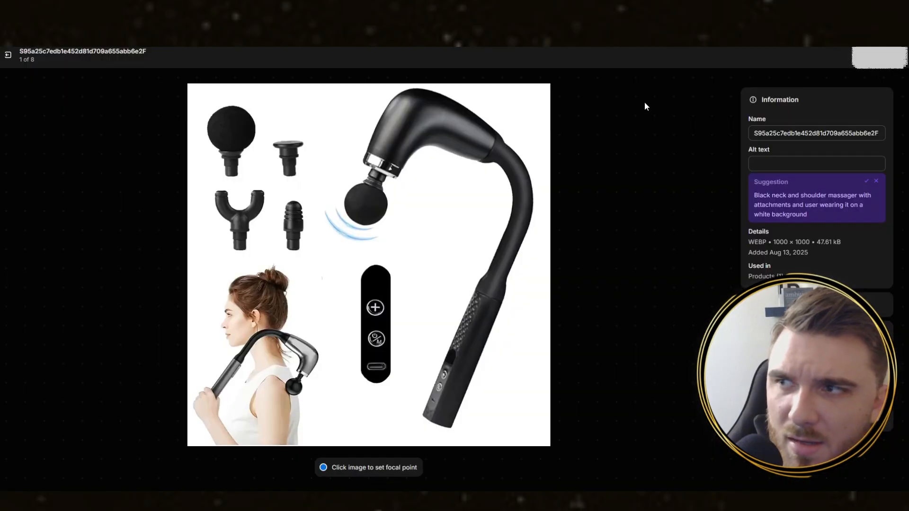
{"action": "left_click", "coordinate": [9, 56]}
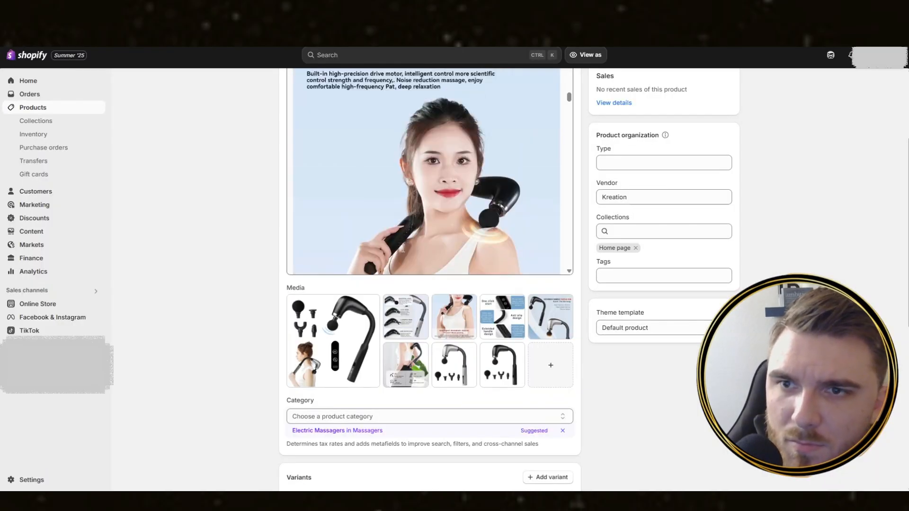
{"action": "scroll", "coordinate": [409, 190], "scroll_direction": "up", "scroll_amount": 3}
{"action": "triple_click", "coordinate": [409, 135]}
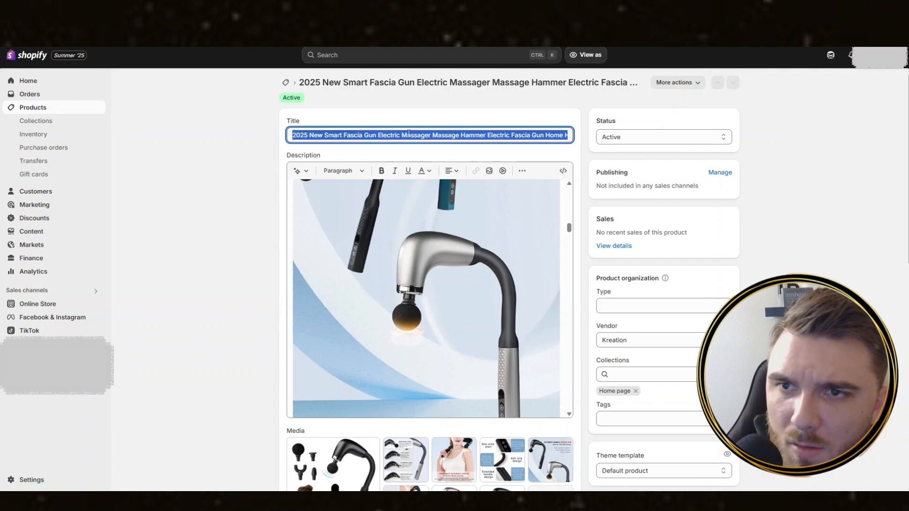
{"action": "key", "text": "BackSpace"}
{"action": "right_click", "coordinate": [391, 136]}
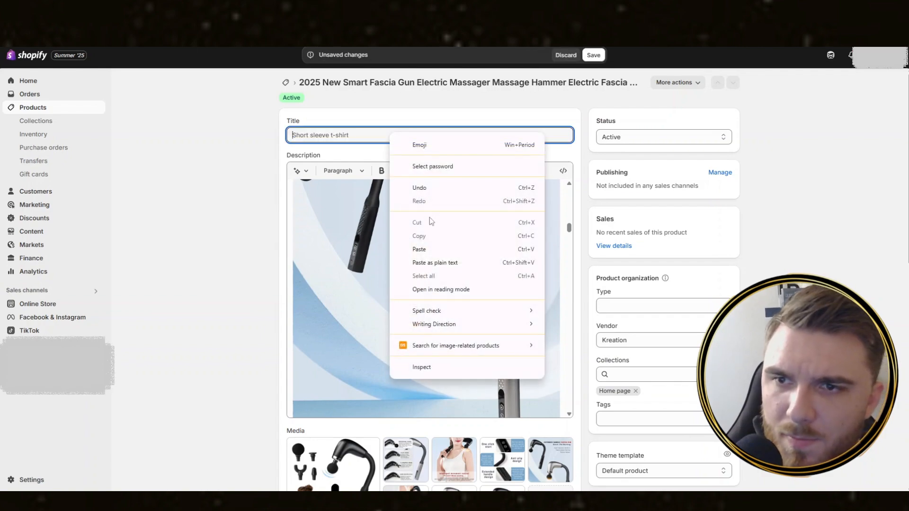
{"action": "left_click", "coordinate": [420, 250]}
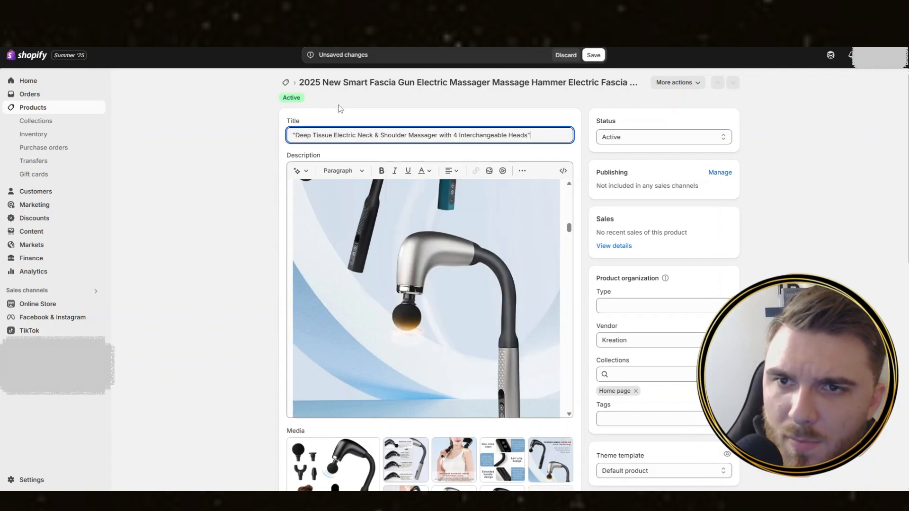
Step: Remove the opening and closing quotation marks from the product title
{"action": "left_click", "coordinate": [294, 134]}
{"action": "key", "text": "BackSpace"}
{"action": "left_click", "coordinate": [540, 132]}
{"action": "key", "text": "BackSpace"}
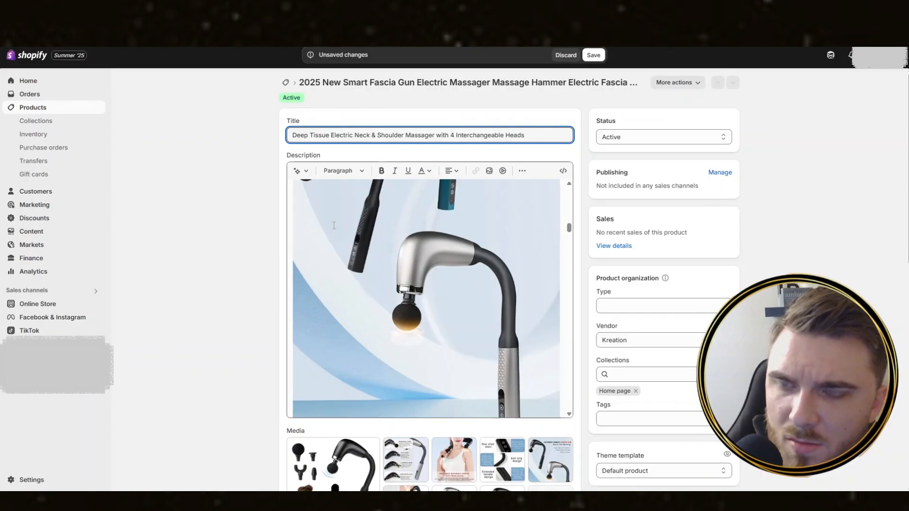
Step: Delete the entire imported product description, from the SPECIFICATIONS heading through the images to the final load time line
{"action": "scroll", "coordinate": [334, 226], "scroll_direction": "down", "scroll_amount": 1}
{"action": "scroll", "coordinate": [408, 256], "scroll_direction": "up", "scroll_amount": 15}
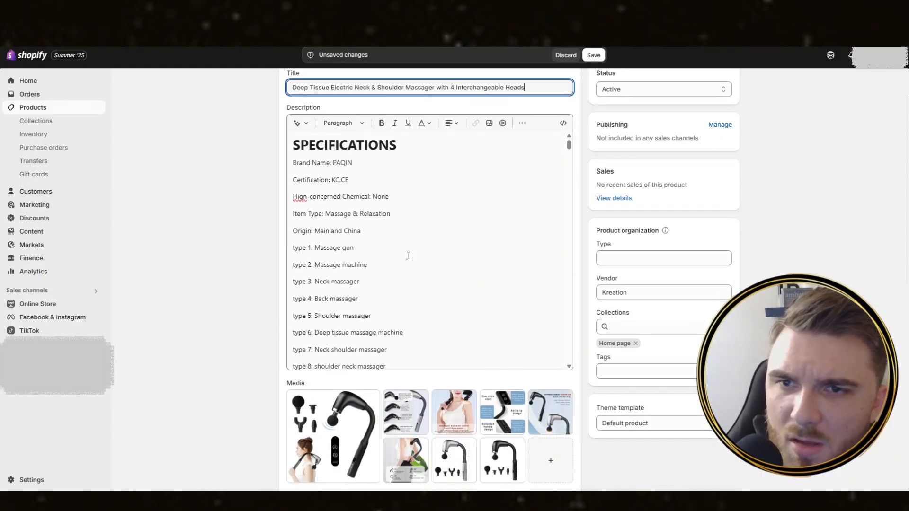
{"action": "scroll", "coordinate": [408, 255], "scroll_direction": "up", "scroll_amount": 1}
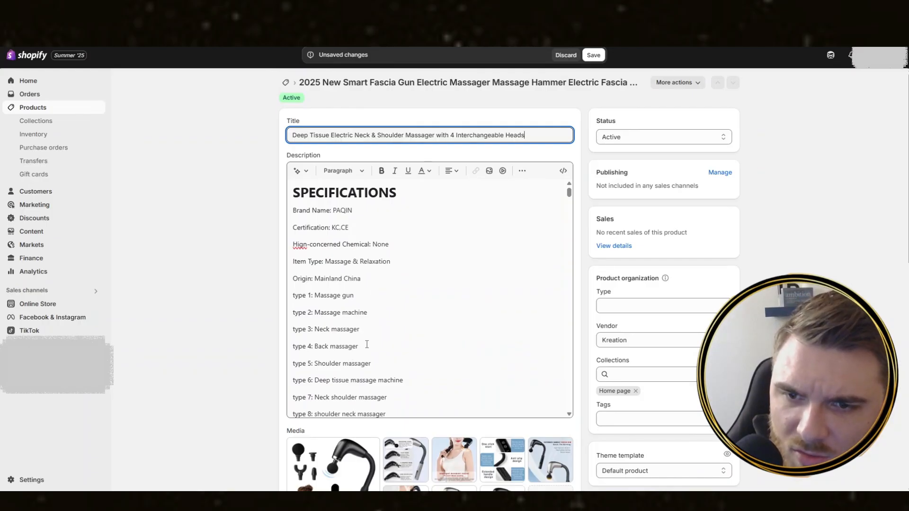
{"action": "scroll", "coordinate": [363, 388], "scroll_direction": "down", "scroll_amount": 15}
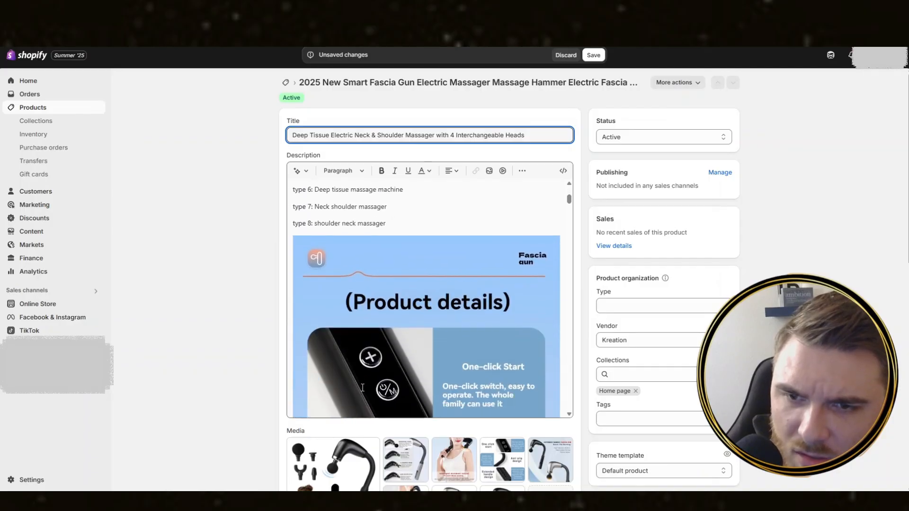
{"action": "scroll", "coordinate": [363, 382], "scroll_direction": "down", "scroll_amount": 15}
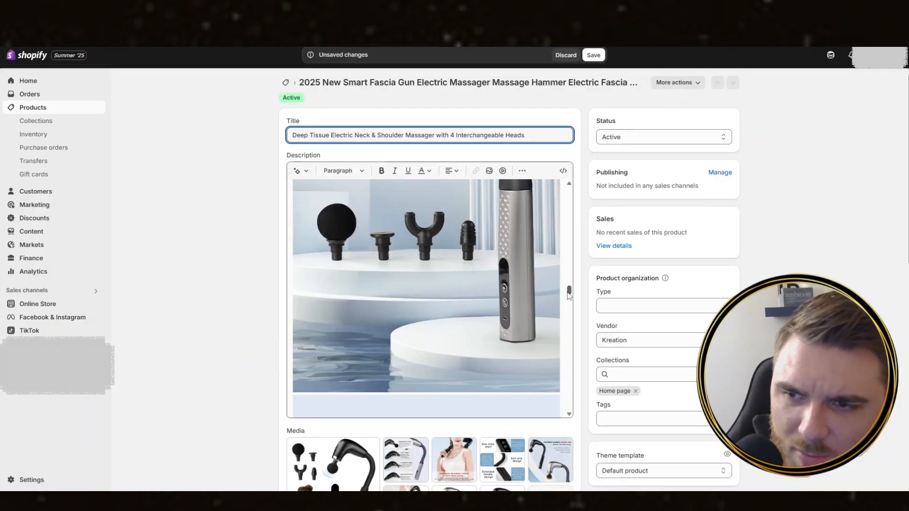
{"action": "left_click_drag", "start_coordinate": [570, 292], "coordinate": [569, 201]}
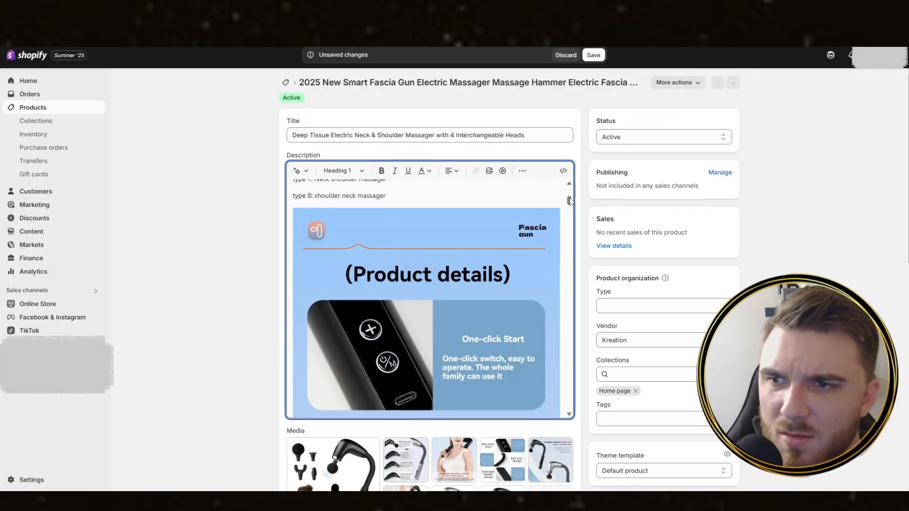
{"action": "scroll", "coordinate": [537, 187], "scroll_direction": "up", "scroll_amount": 5}
{"action": "left_click_drag", "start_coordinate": [293, 192], "coordinate": [479, 419]}
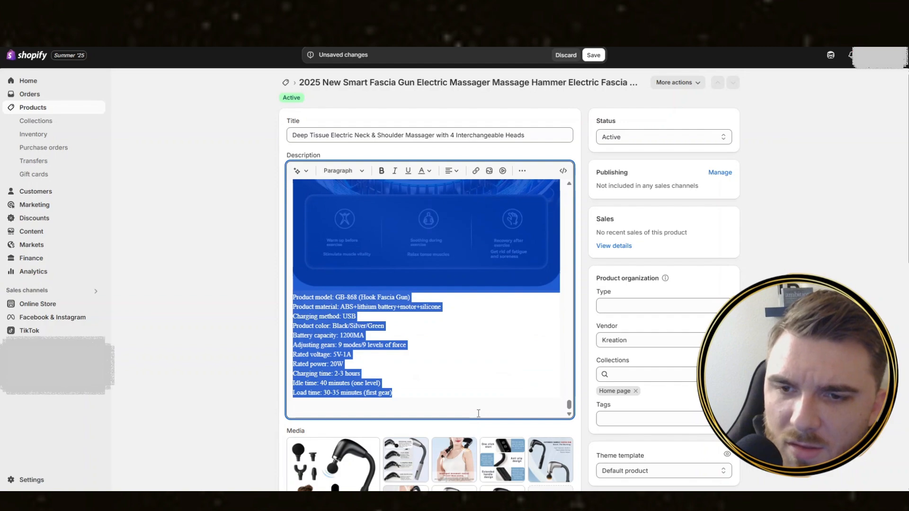
{"action": "key", "text": "BackSpace"}
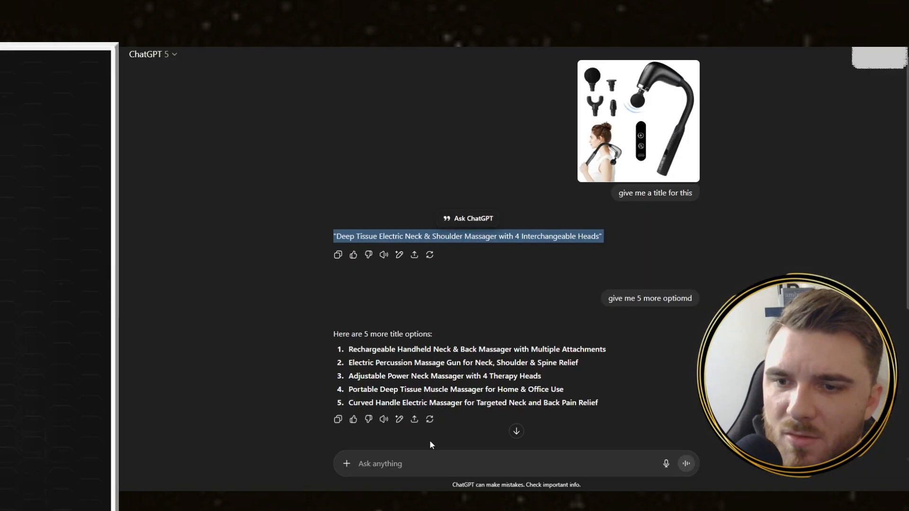
Step: Switch to ChatGPT and ask it "write me a description for this product that boosts sales"
{"action": "left_click", "coordinate": [428, 446]}
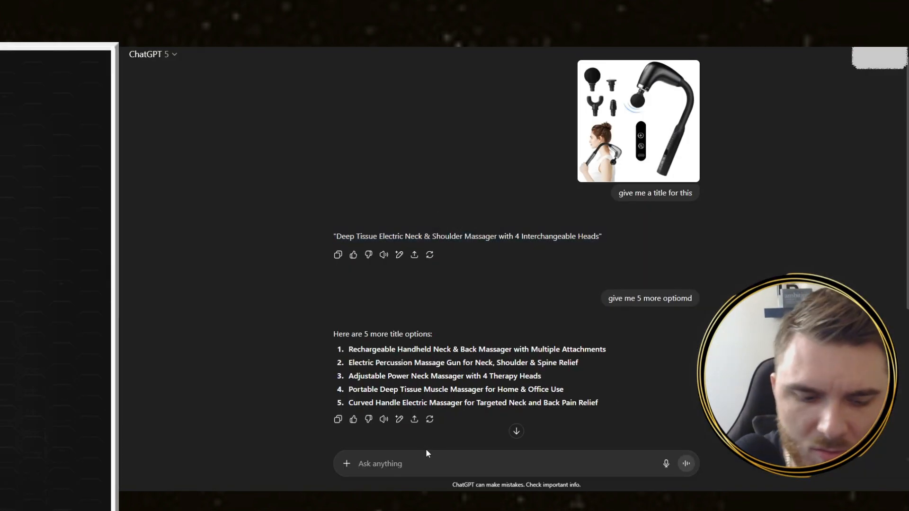
{"action": "type", "text": "write me a descri"}
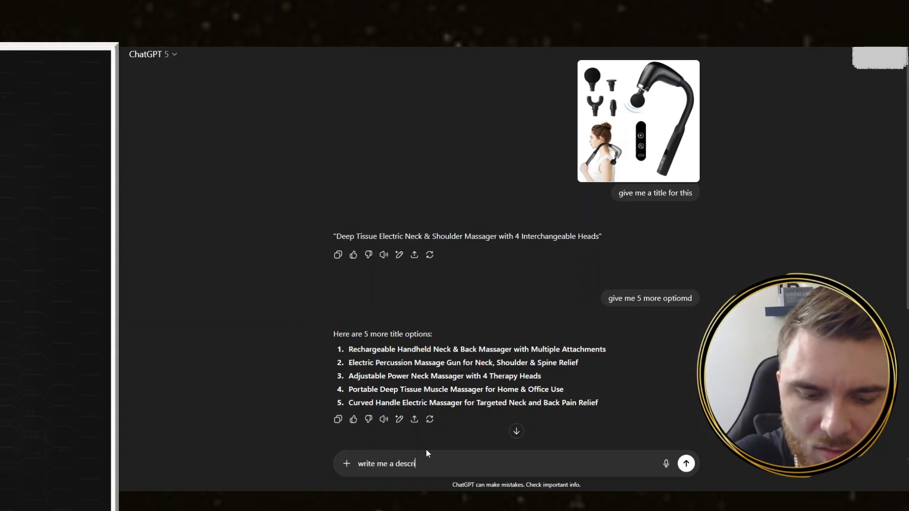
{"action": "type", "text": "ption for thi"}
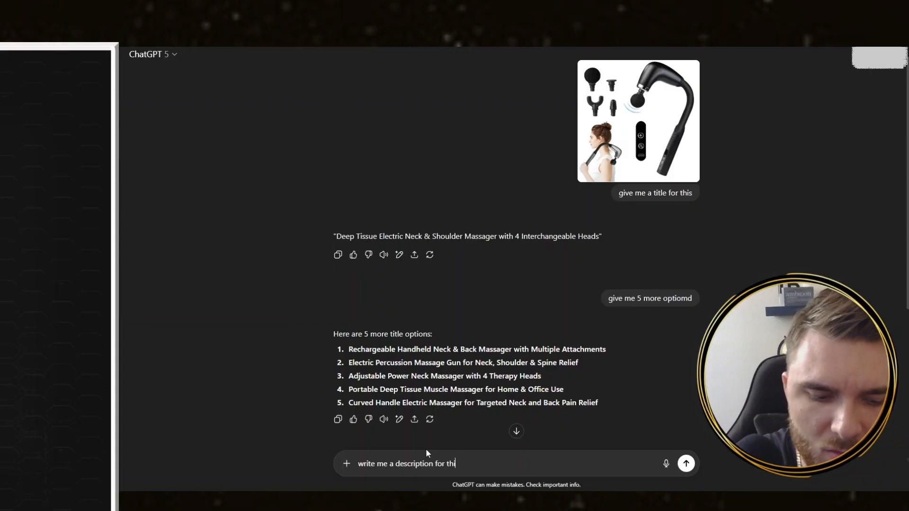
{"action": "type", "text": "s product th"}
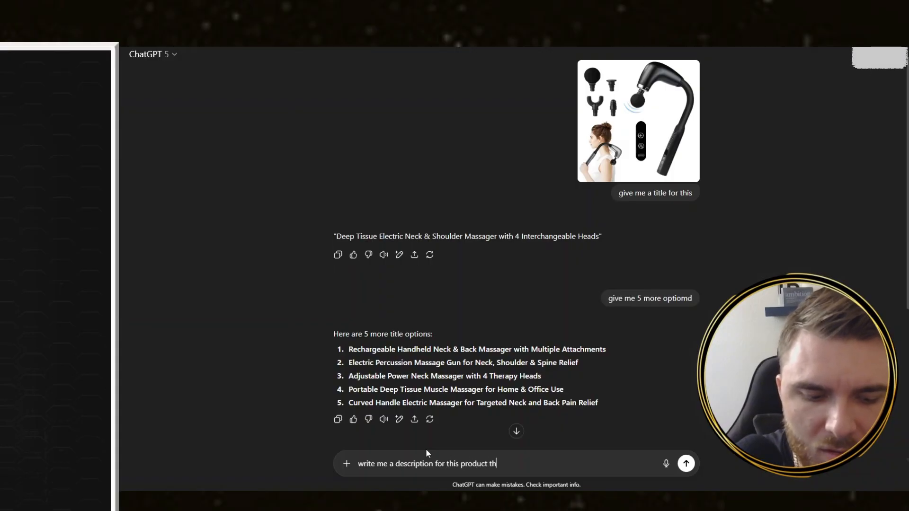
{"action": "type", "text": "at boosts sales"}
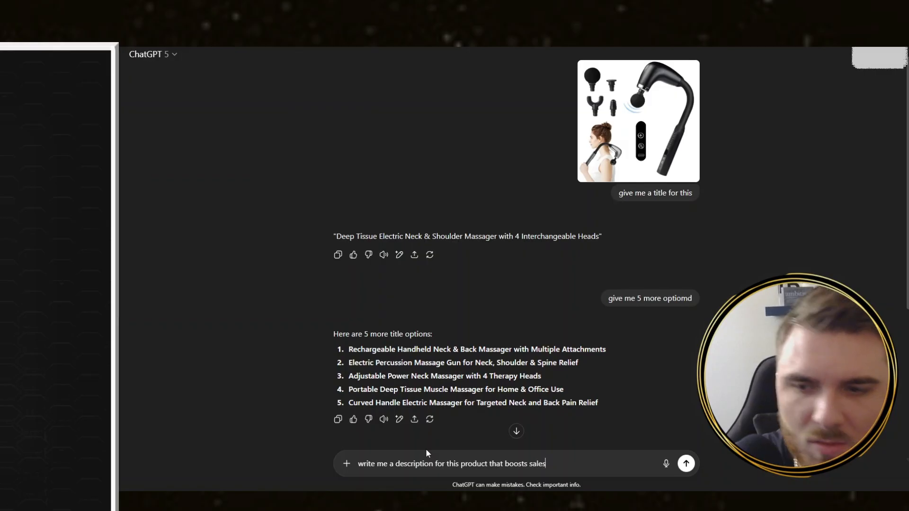
{"action": "key", "text": "Return"}
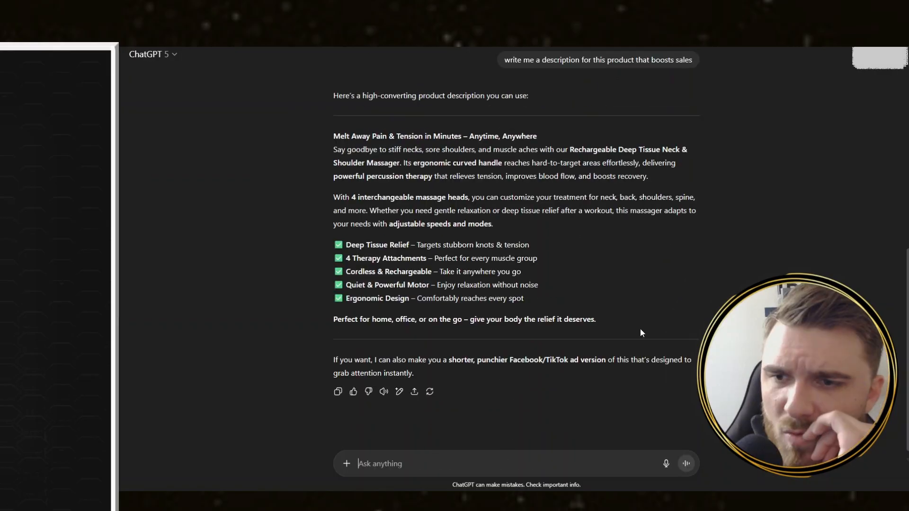
Step: Copy ChatGPT's description, from "Melt Away Pain & Tension" to "the relief it deserves", into the empty Shopify product description
{"action": "left_click_drag", "start_coordinate": [608, 316], "coordinate": [329, 135]}
{"action": "right_click", "coordinate": [408, 146]}
{"action": "left_click", "coordinate": [424, 156]}
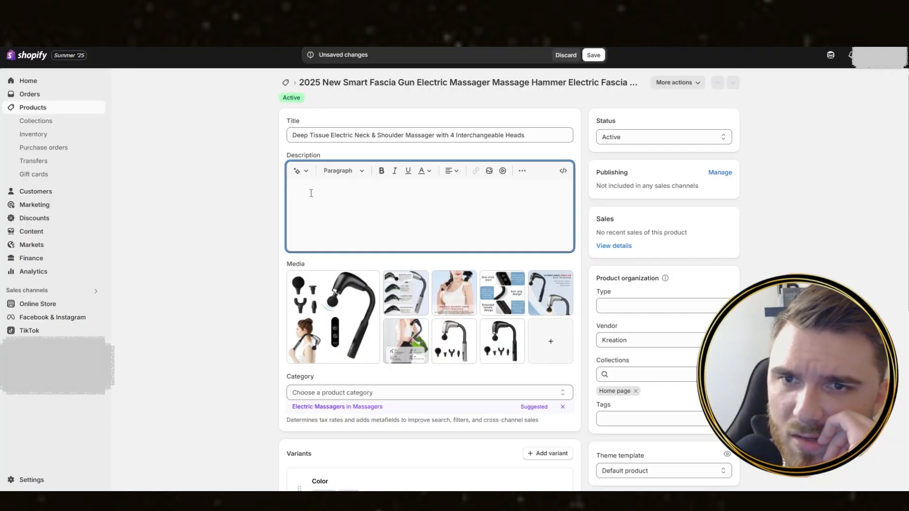
{"action": "right_click", "coordinate": [294, 189]}
{"action": "left_click", "coordinate": [323, 296]}
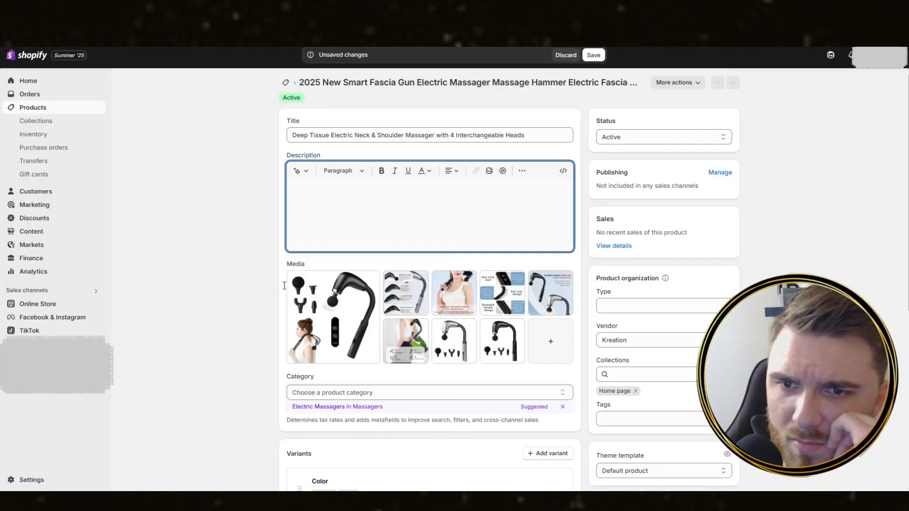
Step: Set the product category to the suggested Electric Massagers in Massagers
{"action": "scroll", "coordinate": [263, 308], "scroll_direction": "down", "scroll_amount": 1}
{"action": "scroll", "coordinate": [264, 309], "scroll_direction": "down", "scroll_amount": 3}
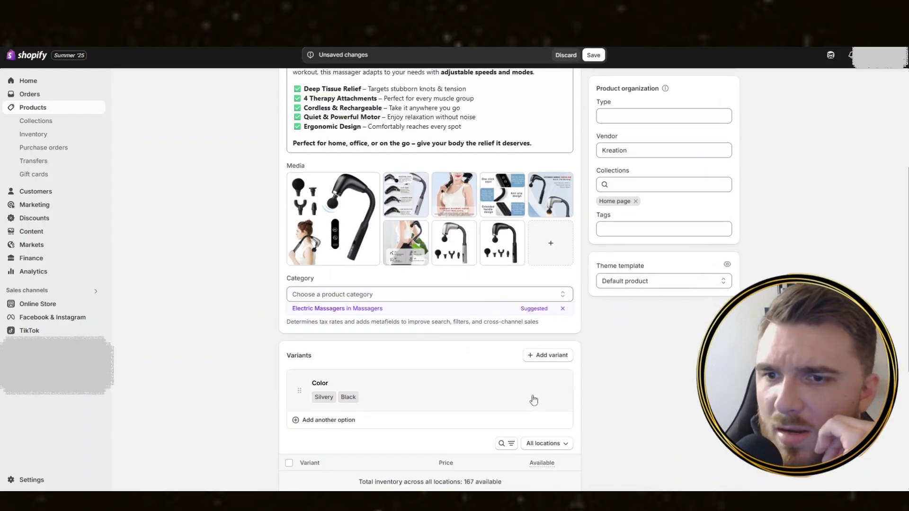
{"action": "scroll", "coordinate": [473, 378], "scroll_direction": "up", "scroll_amount": 1}
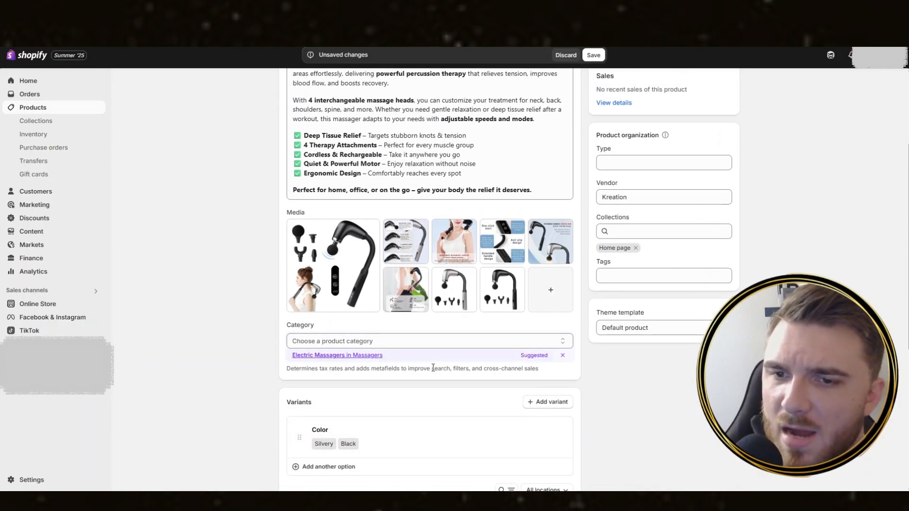
{"action": "left_click", "coordinate": [360, 358]}
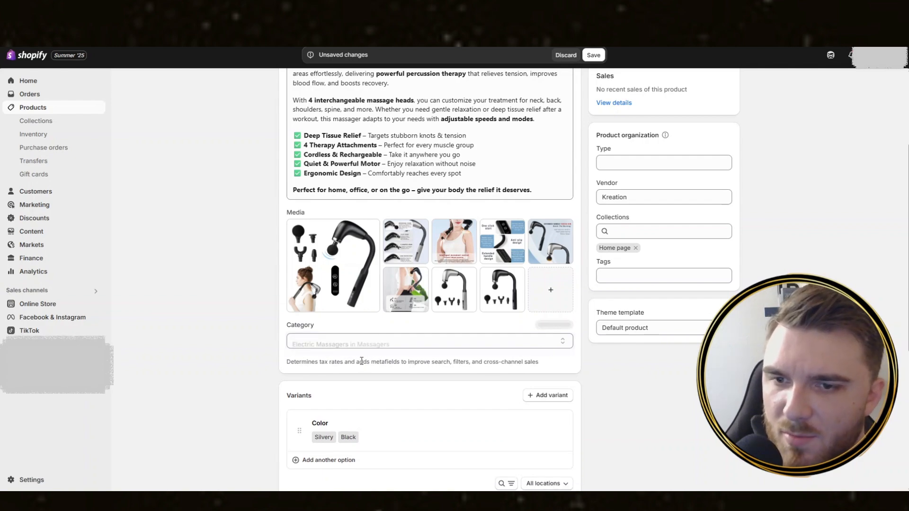
Step: Accept all suggested category metafields: massage technique Deep tissue and Percussive, power source Rechargeable
{"action": "scroll", "coordinate": [365, 376], "scroll_direction": "down", "scroll_amount": 6}
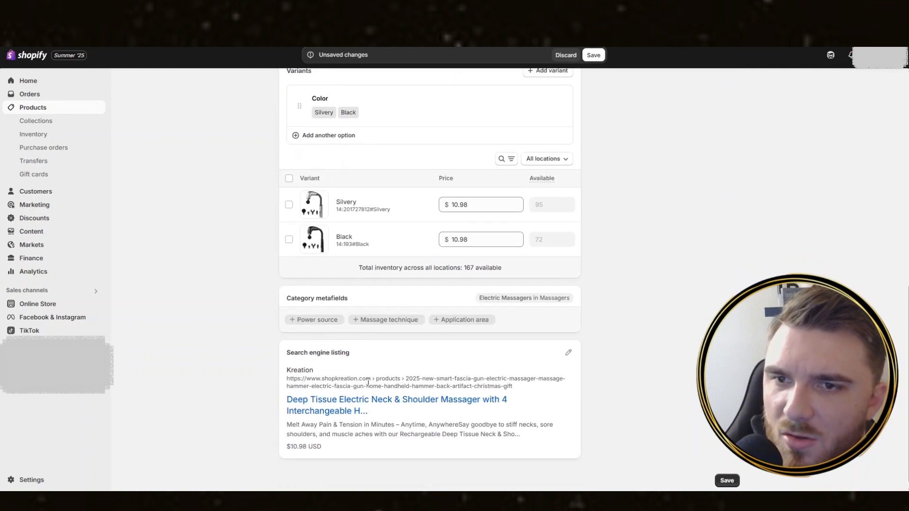
{"action": "scroll", "coordinate": [368, 388], "scroll_direction": "up", "scroll_amount": 3}
{"action": "scroll", "coordinate": [368, 388], "scroll_direction": "down", "scroll_amount": 3}
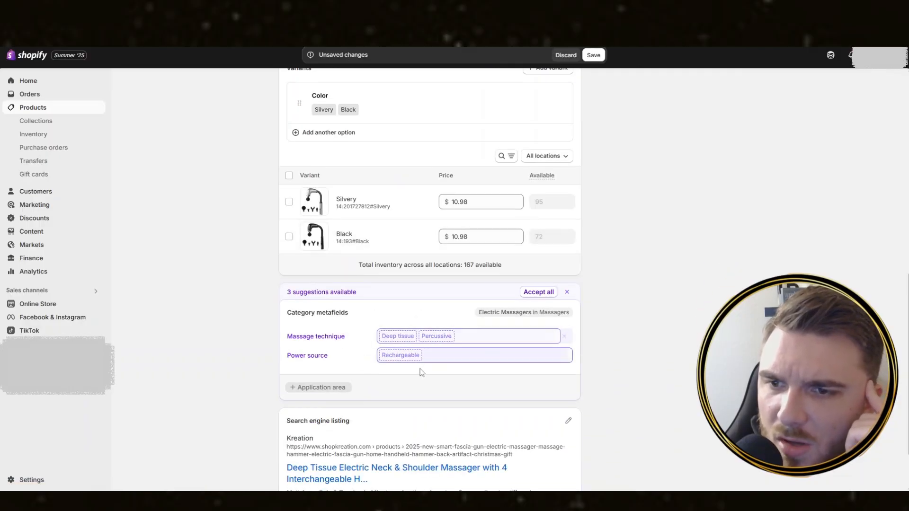
{"action": "left_click", "coordinate": [537, 292]}
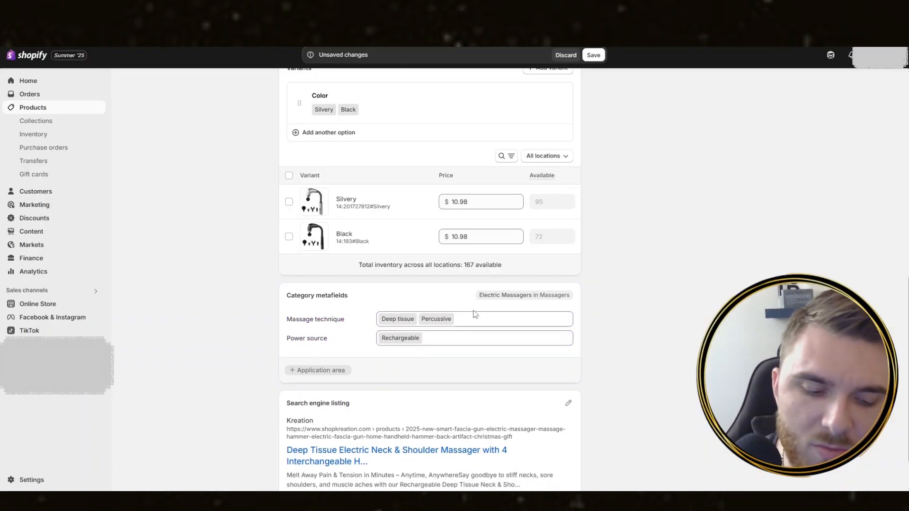
Step: Set the product type to Massage Gun
{"action": "scroll", "coordinate": [498, 328], "scroll_direction": "down", "scroll_amount": 1}
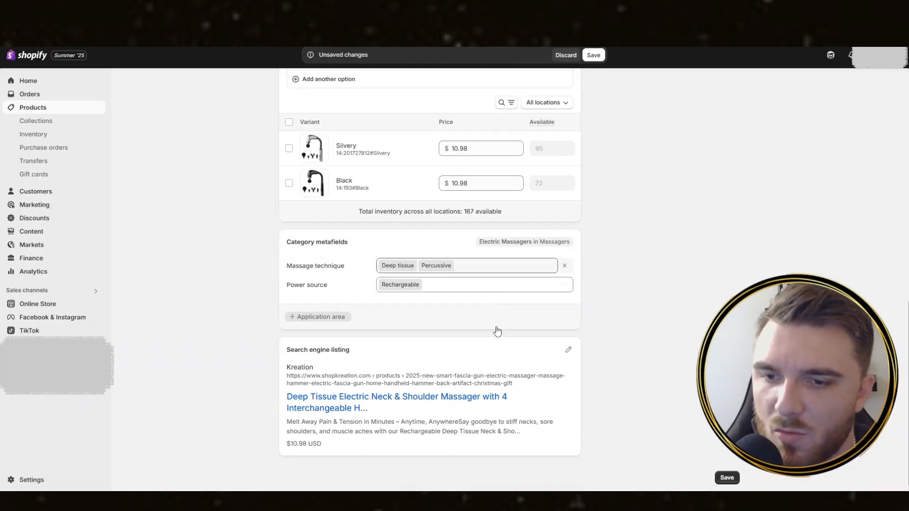
{"action": "scroll", "coordinate": [568, 349], "scroll_direction": "up", "scroll_amount": 15}
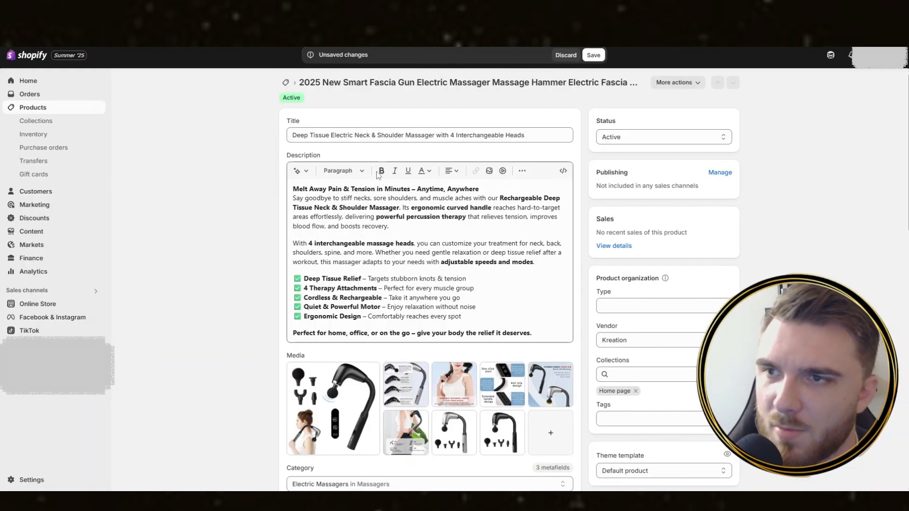
{"action": "scroll", "coordinate": [436, 332], "scroll_direction": "down", "scroll_amount": 1}
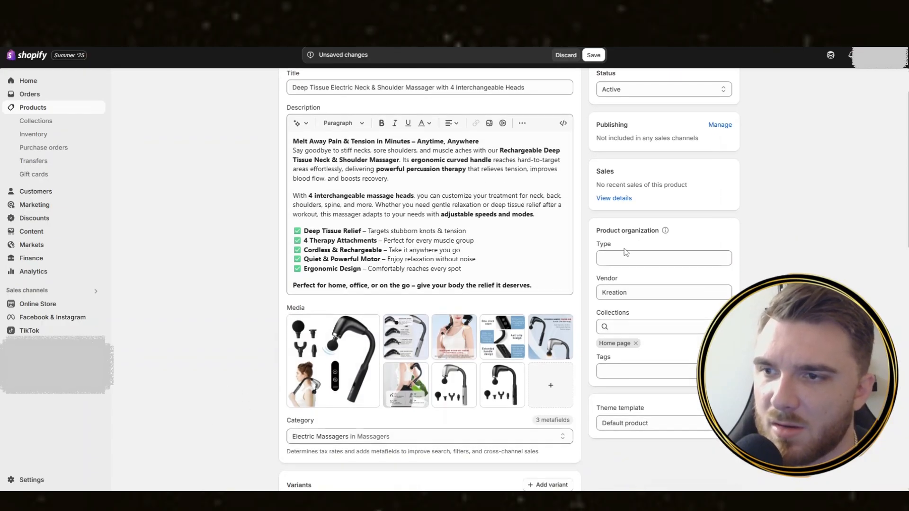
{"action": "left_click", "coordinate": [630, 259]}
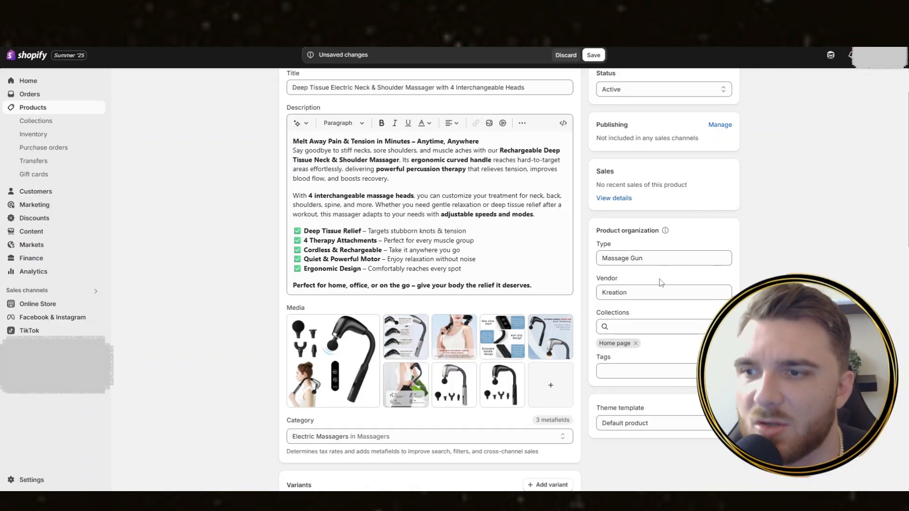
Step: Check the vendor, collections and tags of the product and remove it from the Home page collection
{"action": "left_click", "coordinate": [653, 296]}
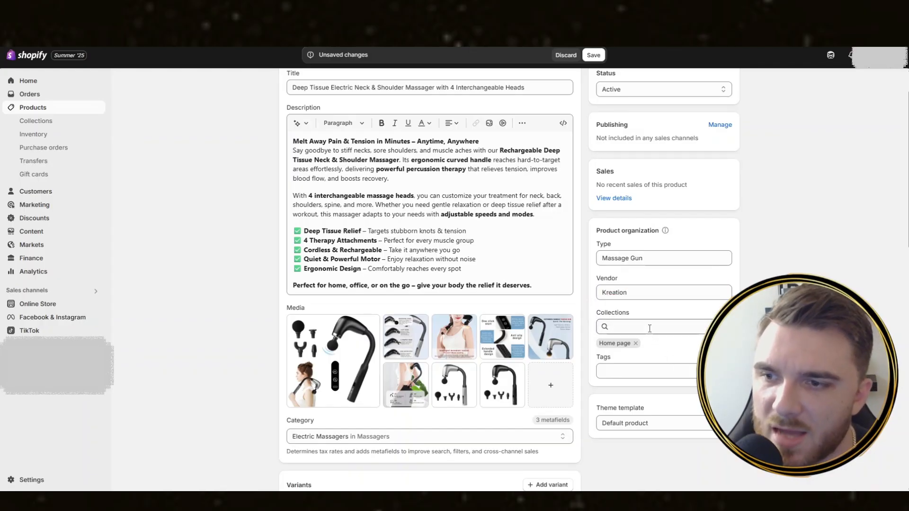
{"action": "left_click", "coordinate": [695, 327]}
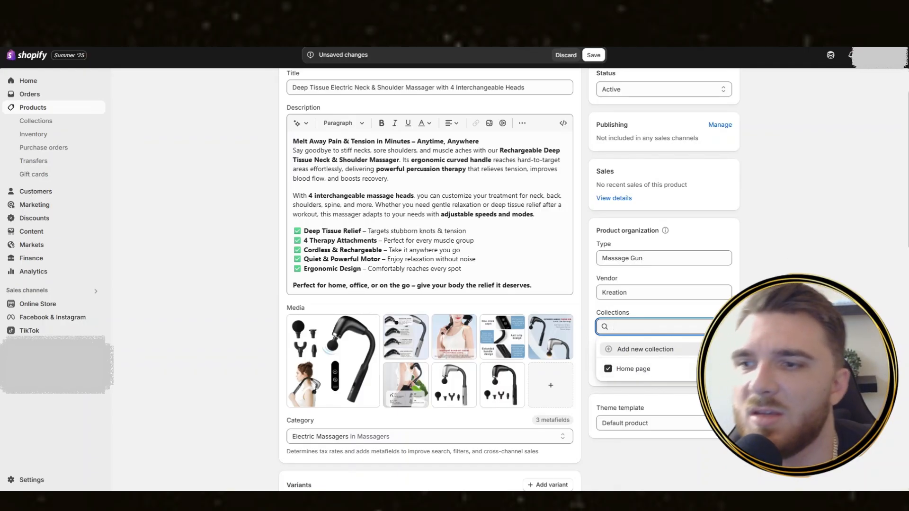
{"action": "left_click", "coordinate": [716, 277]}
{"action": "left_click", "coordinate": [621, 370]}
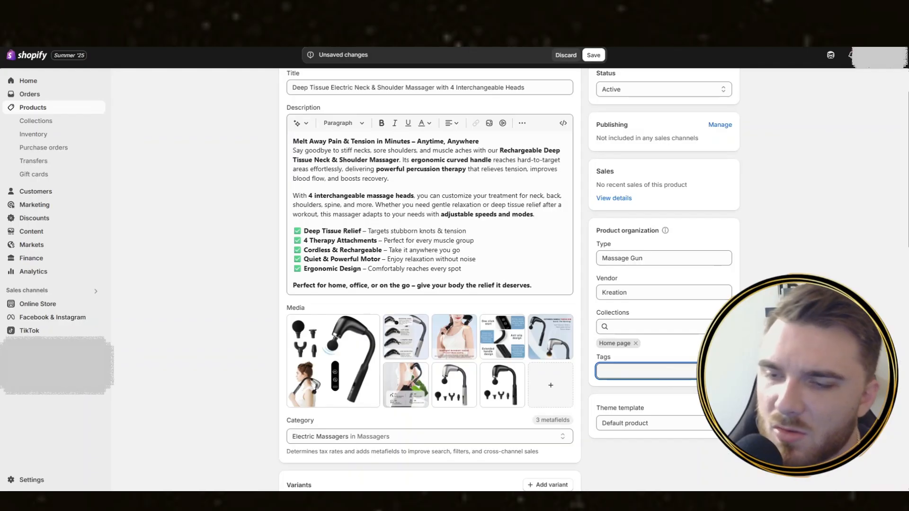
{"action": "left_click", "coordinate": [636, 343]}
{"action": "scroll", "coordinate": [695, 414], "scroll_direction": "down", "scroll_amount": 4}
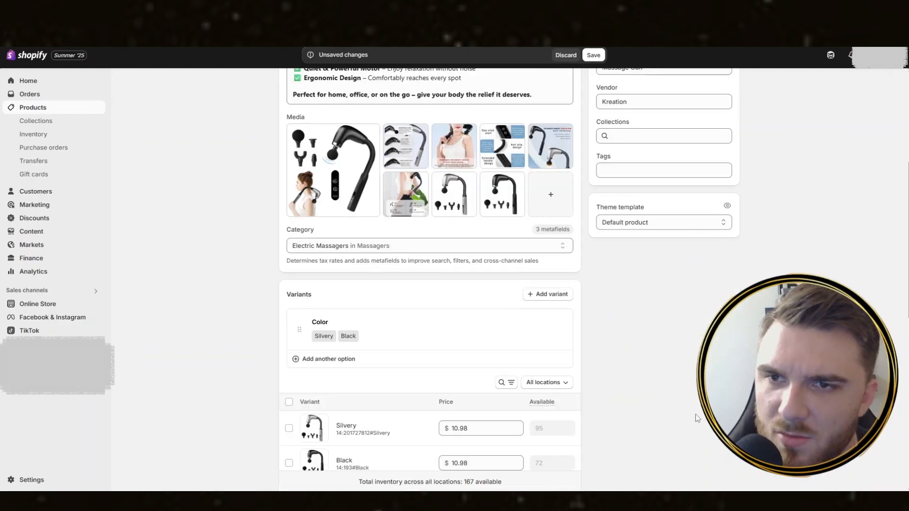
Step: Rename the Silvery value of the Color option to Silver and finish editing the option
{"action": "scroll", "coordinate": [565, 378], "scroll_direction": "down", "scroll_amount": 3}
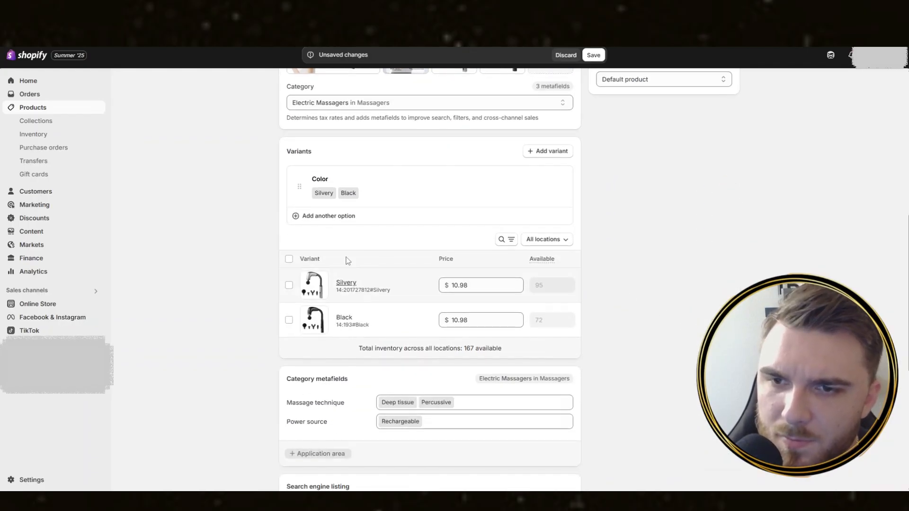
{"action": "left_click", "coordinate": [349, 193]}
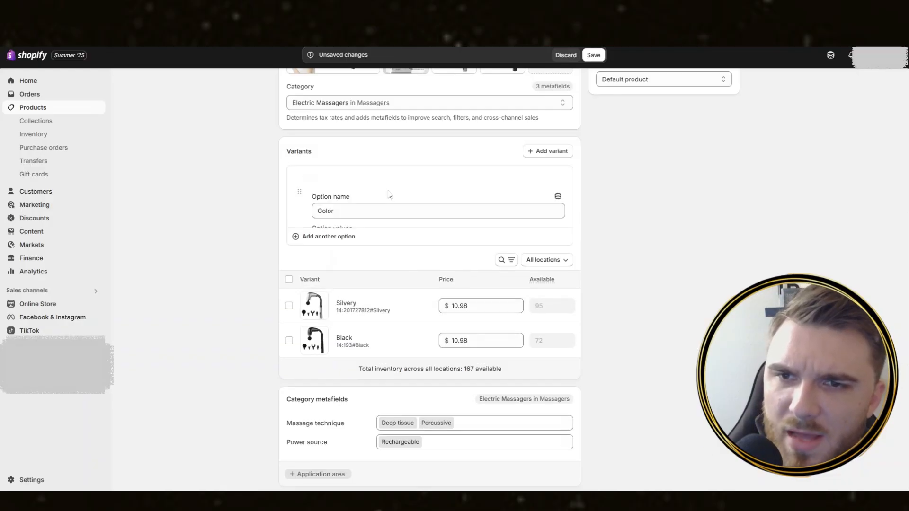
{"action": "left_click", "coordinate": [374, 227]}
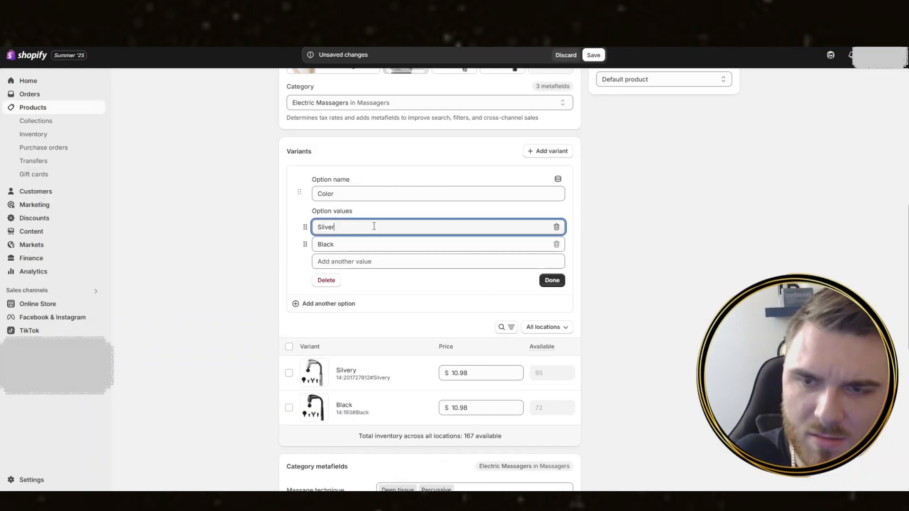
{"action": "left_click", "coordinate": [550, 279]}
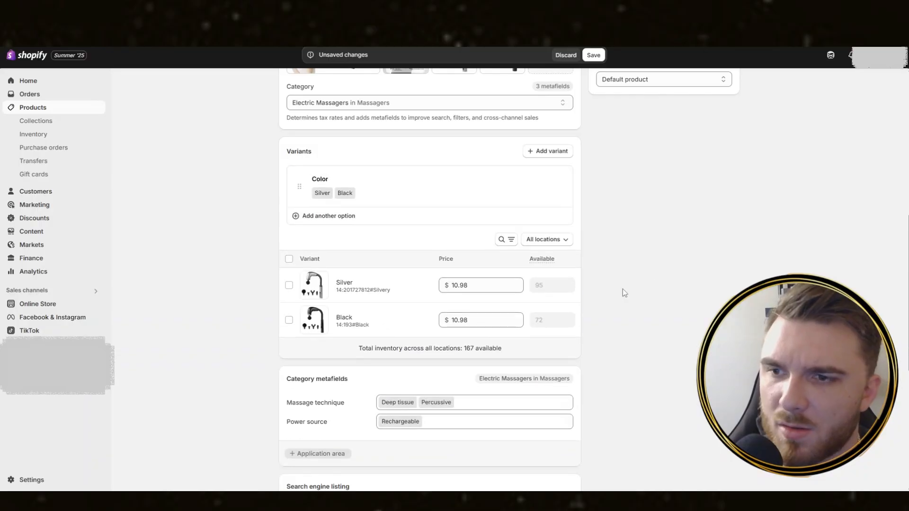
Step: Replace the URL handle in the search engine listing with deep-tissue-electric-neck-shoulder-massager-with-4-interchangeable-heads
{"action": "scroll", "coordinate": [521, 299], "scroll_direction": "down", "scroll_amount": 2}
{"action": "scroll", "coordinate": [447, 311], "scroll_direction": "down", "scroll_amount": 1}
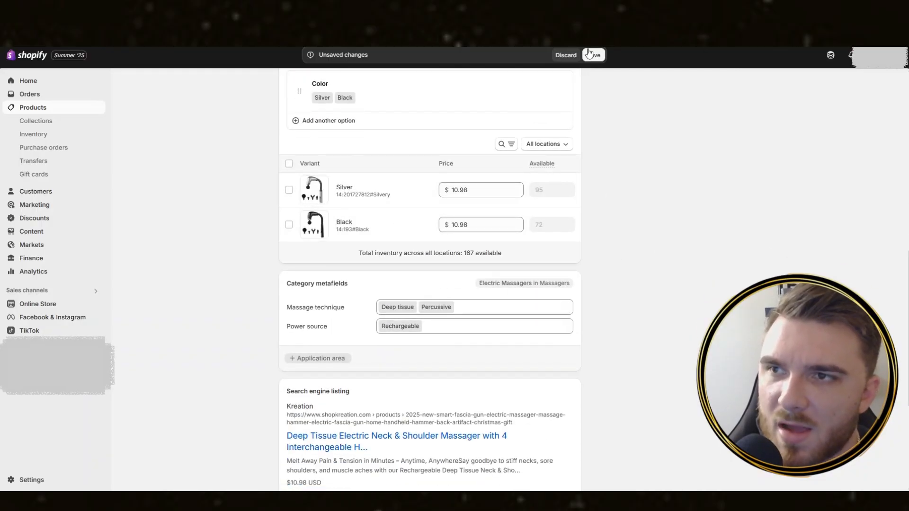
{"action": "scroll", "coordinate": [379, 325], "scroll_direction": "down", "scroll_amount": 3}
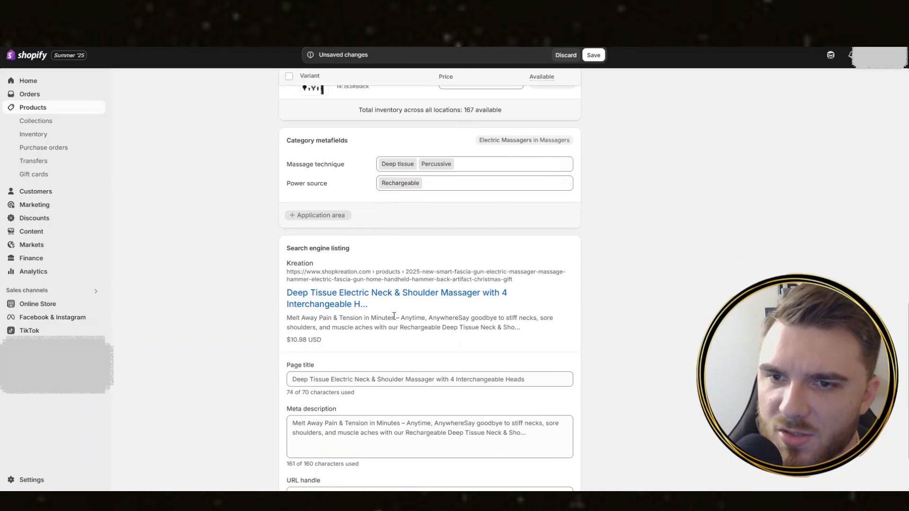
{"action": "scroll", "coordinate": [396, 324], "scroll_direction": "down", "scroll_amount": 2}
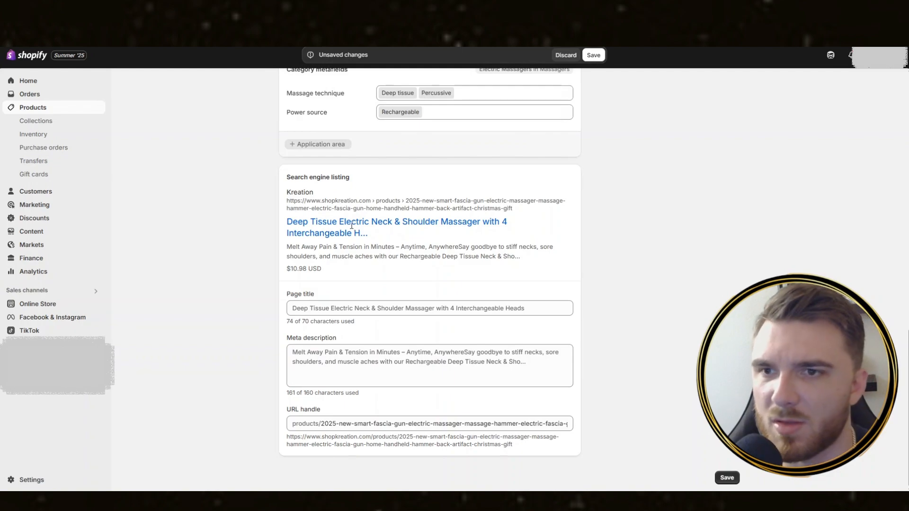
{"action": "triple_click", "coordinate": [402, 420]}
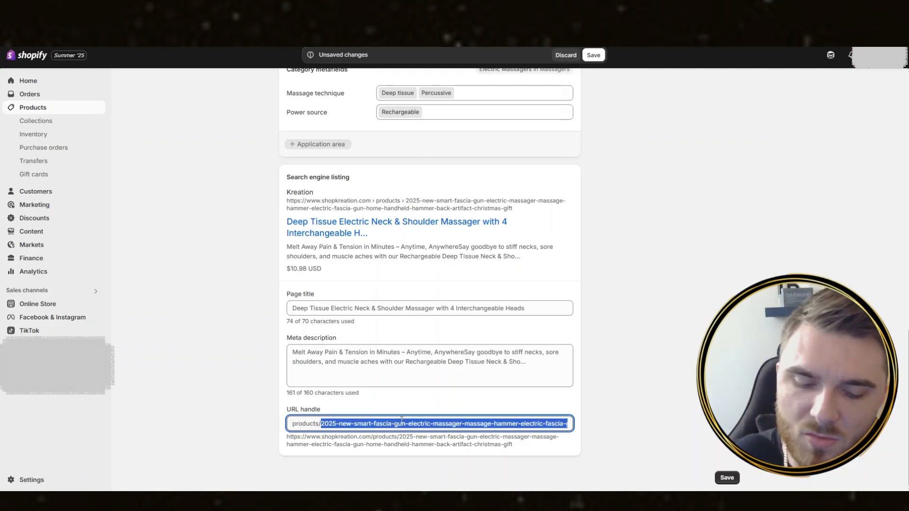
{"action": "type", "text": "deep-tissue-electric-neck-shoulder-massager-with-4-interchangeable-heads"}
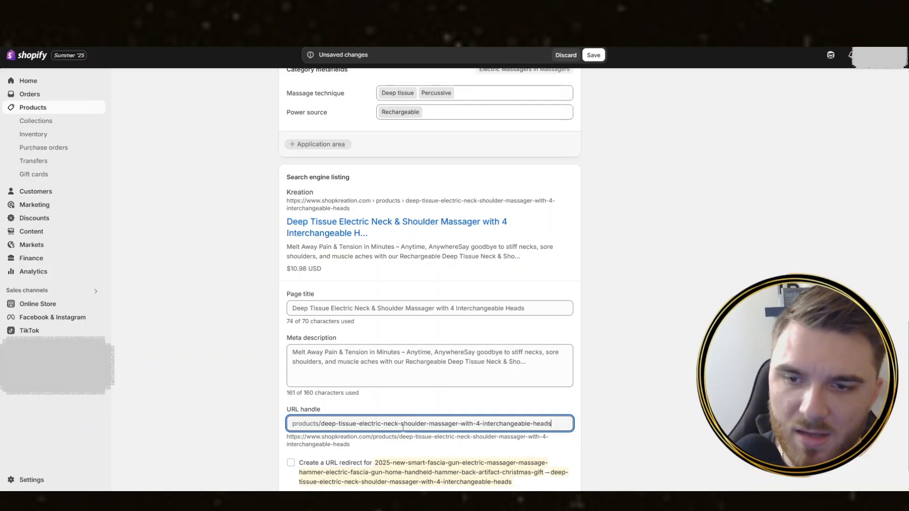
Step: Enable the URL redirect from the old handle to the new one and save the product
{"action": "scroll", "coordinate": [403, 427], "scroll_direction": "down", "scroll_amount": 1}
{"action": "left_click", "coordinate": [291, 422]}
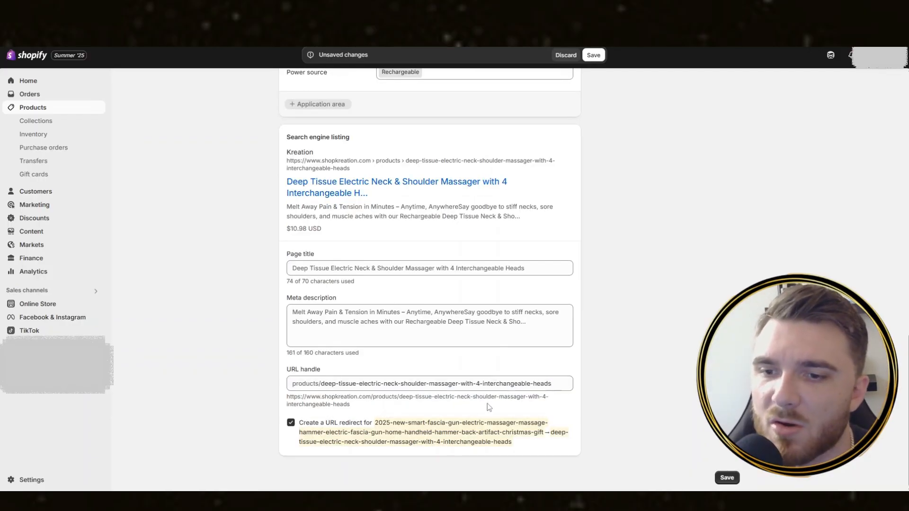
{"action": "left_click", "coordinate": [722, 473]}
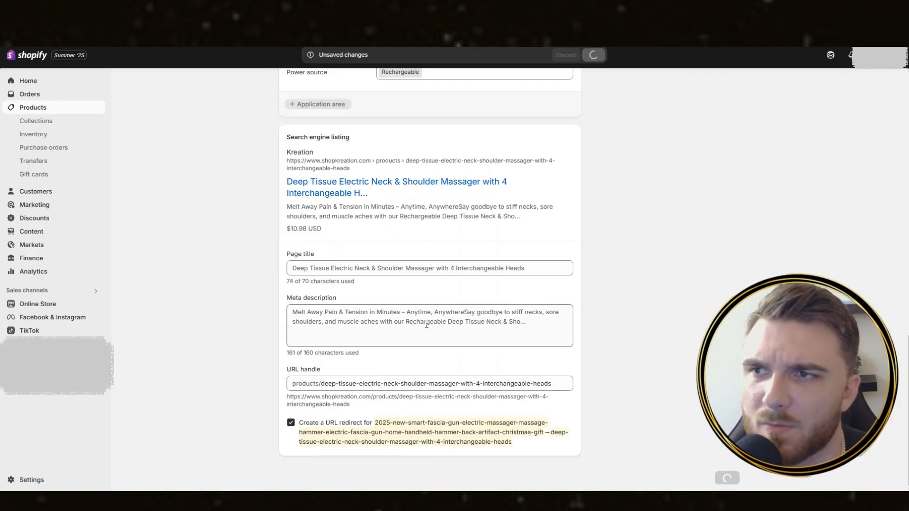
Step: Look over the product page and examine every product image in full size, from the first to the last
{"action": "scroll", "coordinate": [427, 325], "scroll_direction": "up", "scroll_amount": 3}
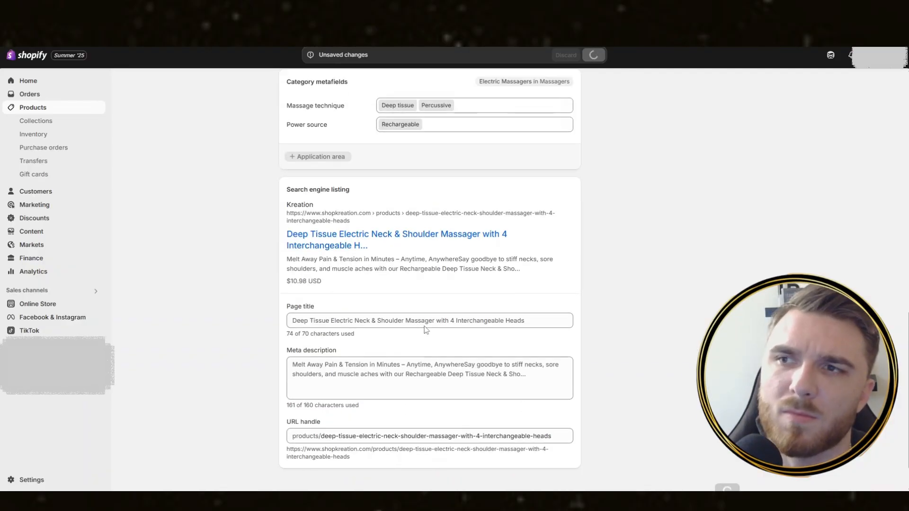
{"action": "scroll", "coordinate": [426, 330], "scroll_direction": "up", "scroll_amount": 10}
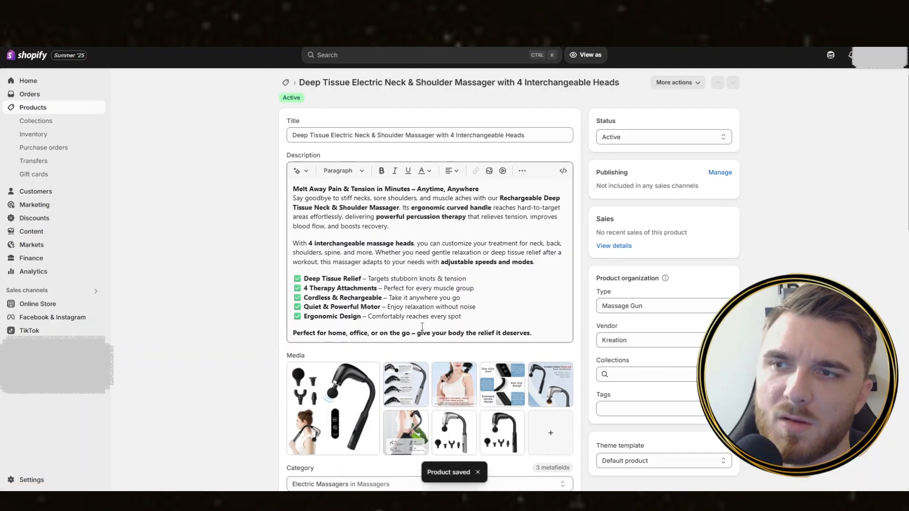
{"action": "scroll", "coordinate": [224, 279], "scroll_direction": "down", "scroll_amount": 6}
{"action": "scroll", "coordinate": [223, 278], "scroll_direction": "up", "scroll_amount": 2}
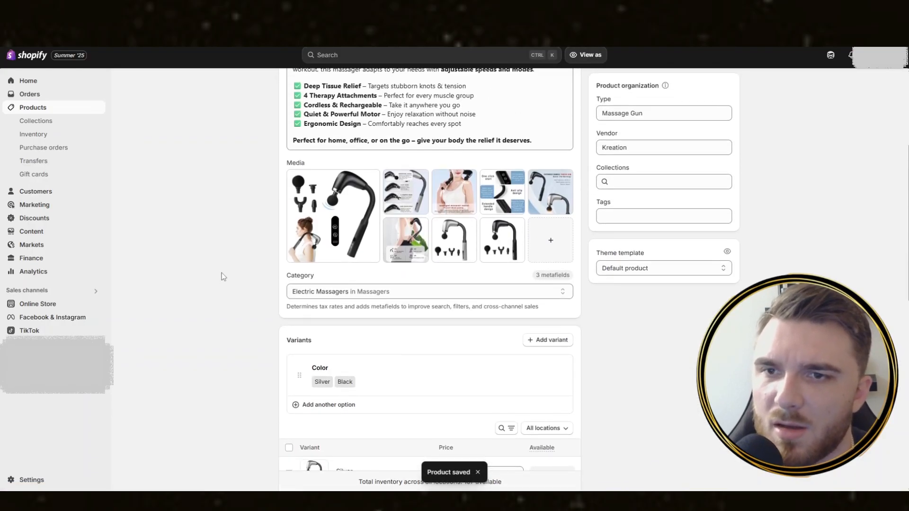
{"action": "scroll", "coordinate": [222, 276], "scroll_direction": "down", "scroll_amount": 5}
{"action": "scroll", "coordinate": [257, 239], "scroll_direction": "up", "scroll_amount": 5}
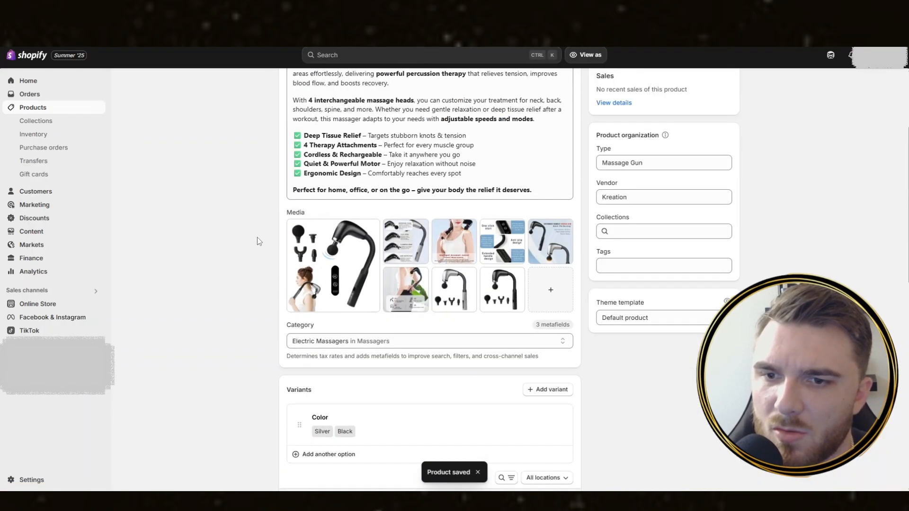
{"action": "left_click", "coordinate": [330, 260]}
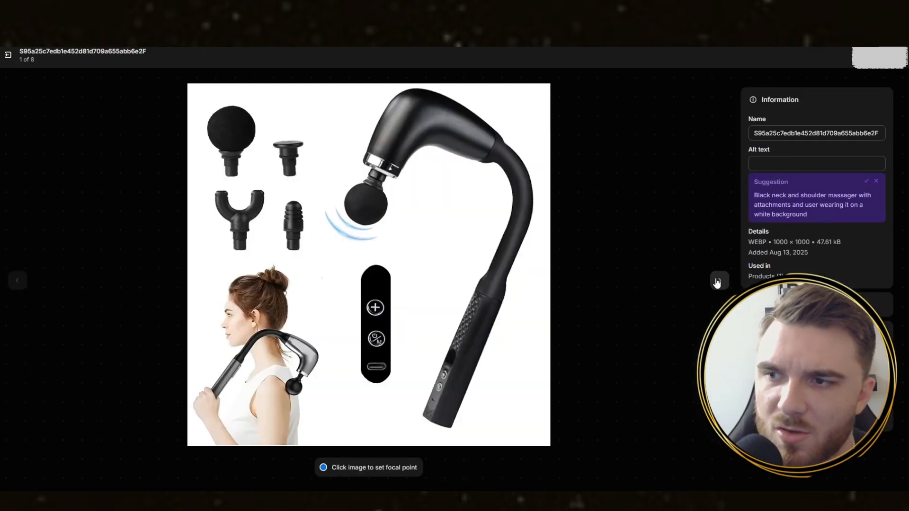
{"action": "left_click", "coordinate": [717, 282]}
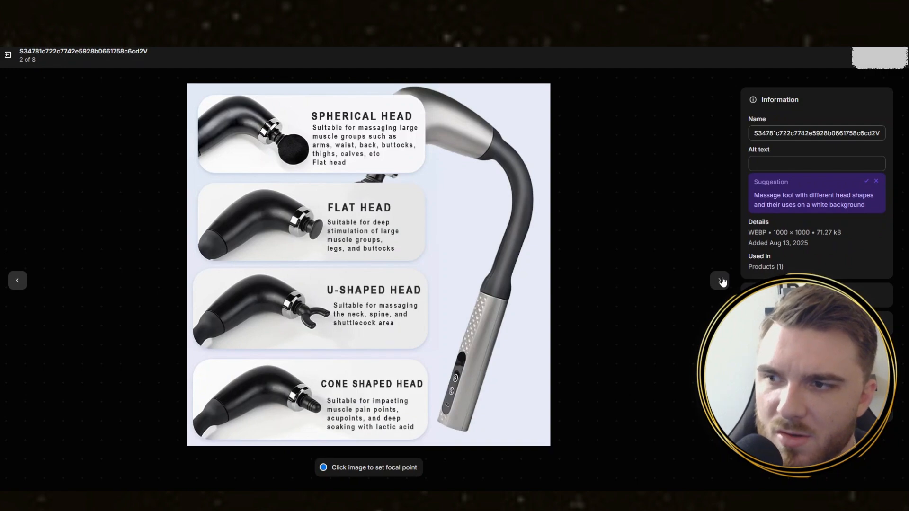
{"action": "left_click", "coordinate": [720, 282]}
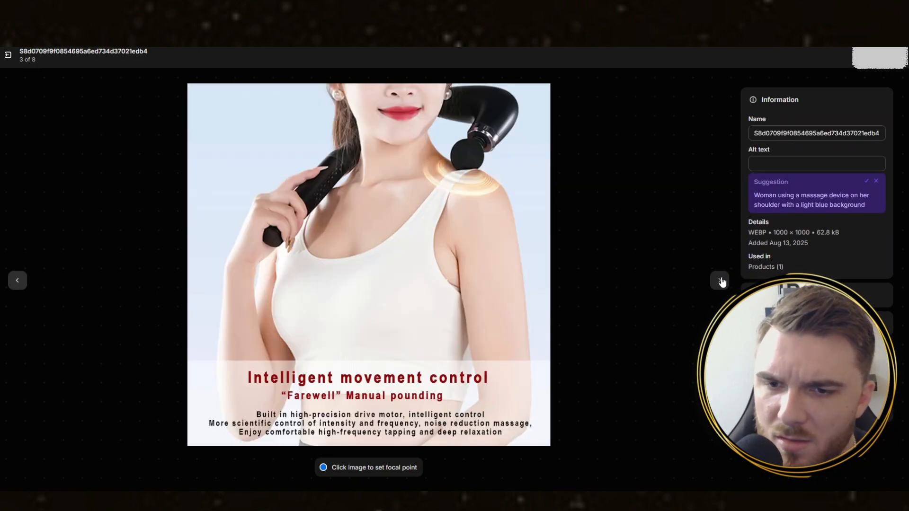
{"action": "left_click", "coordinate": [720, 281]}
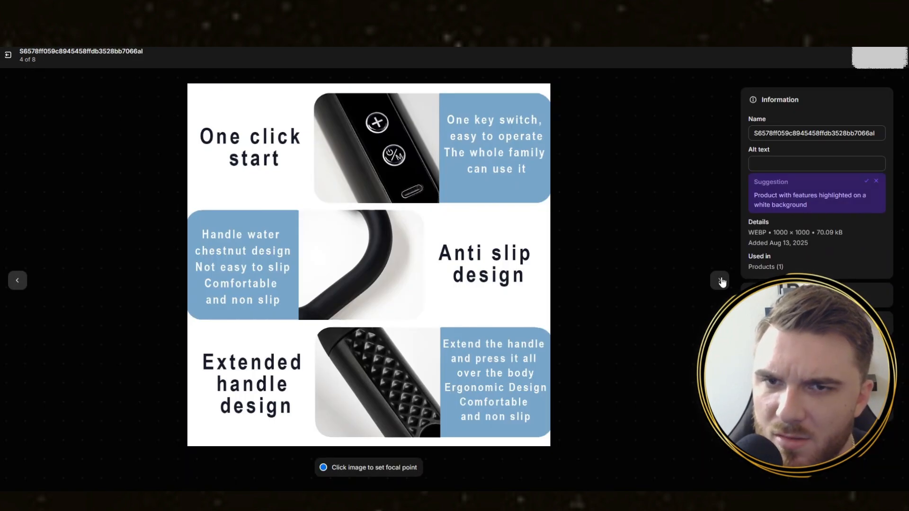
{"action": "left_click", "coordinate": [720, 281]}
{"action": "left_click", "coordinate": [720, 280]}
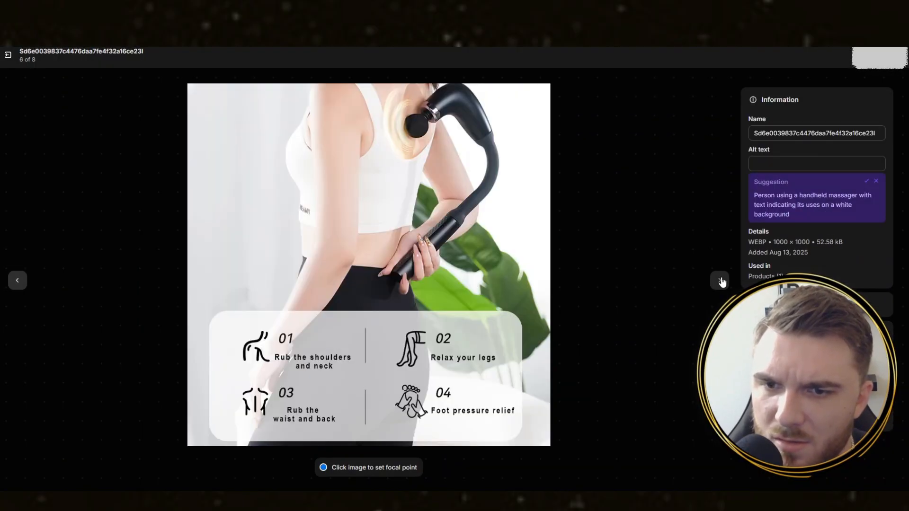
{"action": "left_click", "coordinate": [720, 280]}
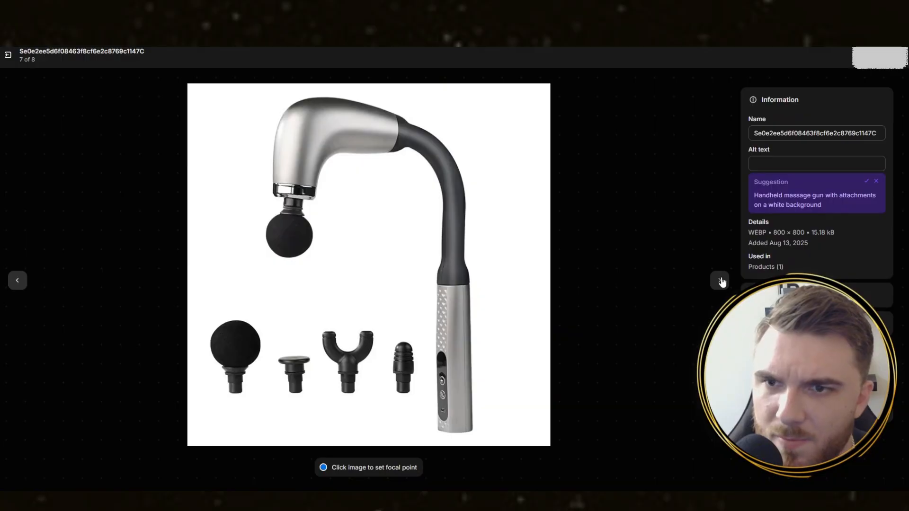
{"action": "left_click", "coordinate": [720, 281]}
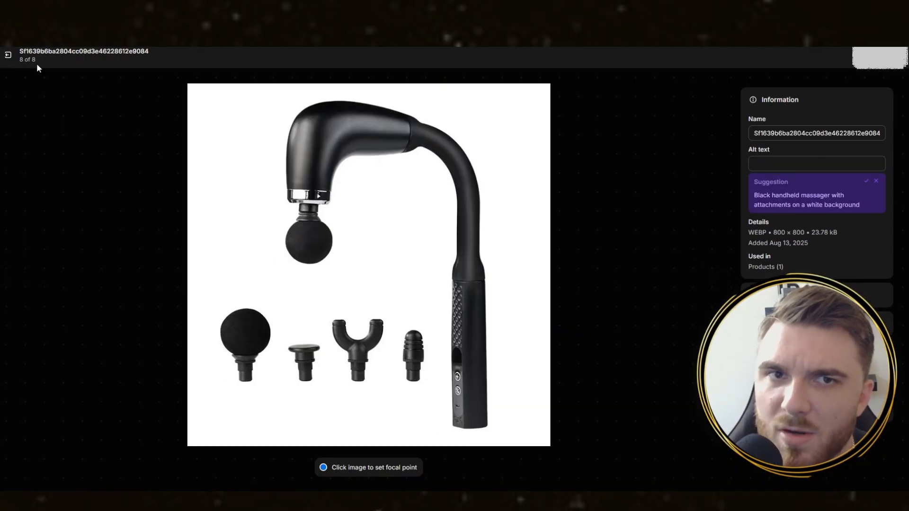
{"action": "left_click", "coordinate": [9, 54]}
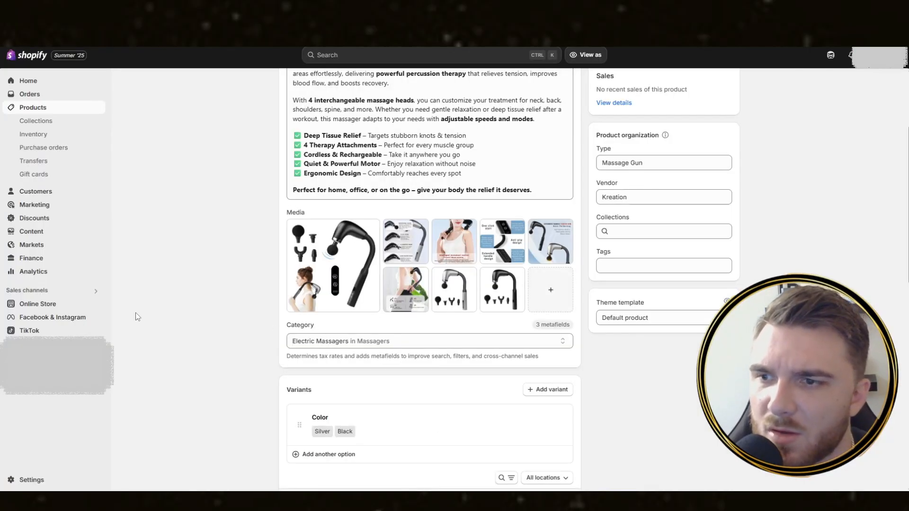
Step: Set the Silver variant's price to $24.99 and its compare-at price to $49.99, and save the variant
{"action": "scroll", "coordinate": [137, 317], "scroll_direction": "down", "scroll_amount": 5}
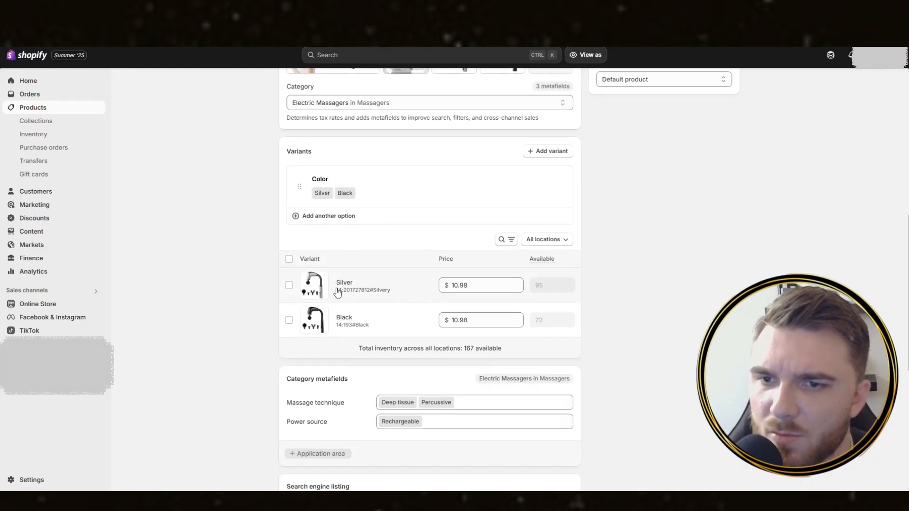
{"action": "left_click", "coordinate": [343, 284]}
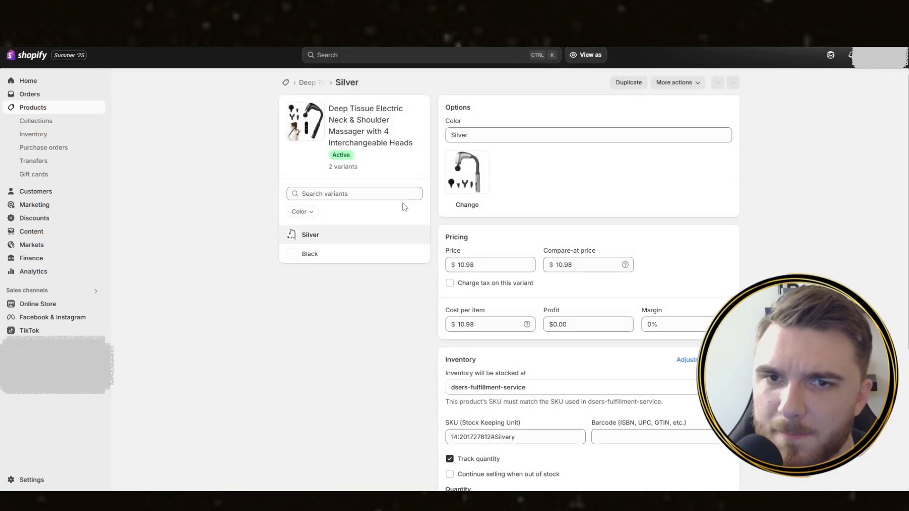
{"action": "scroll", "coordinate": [340, 316], "scroll_direction": "down", "scroll_amount": 2}
{"action": "scroll", "coordinate": [342, 313], "scroll_direction": "up", "scroll_amount": 2}
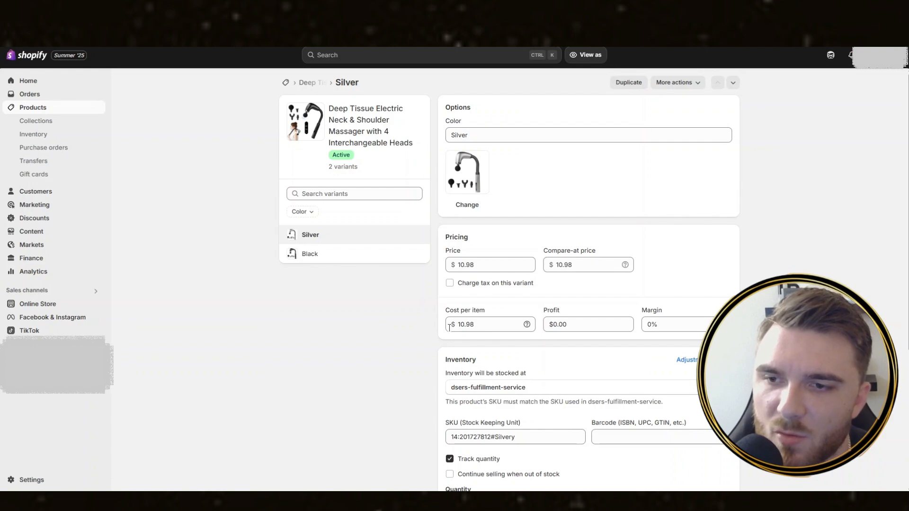
{"action": "left_click", "coordinate": [489, 264]}
{"action": "type", "text": "24.99"}
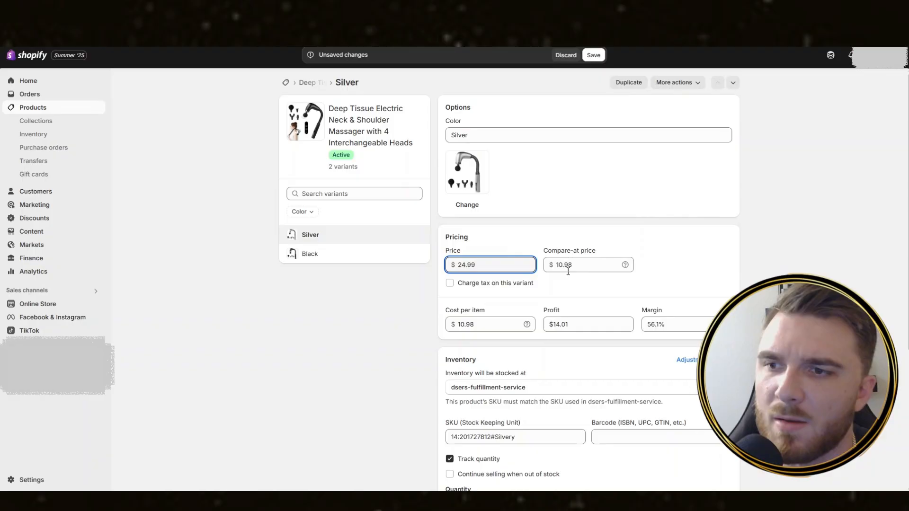
{"action": "left_click", "coordinate": [583, 264]}
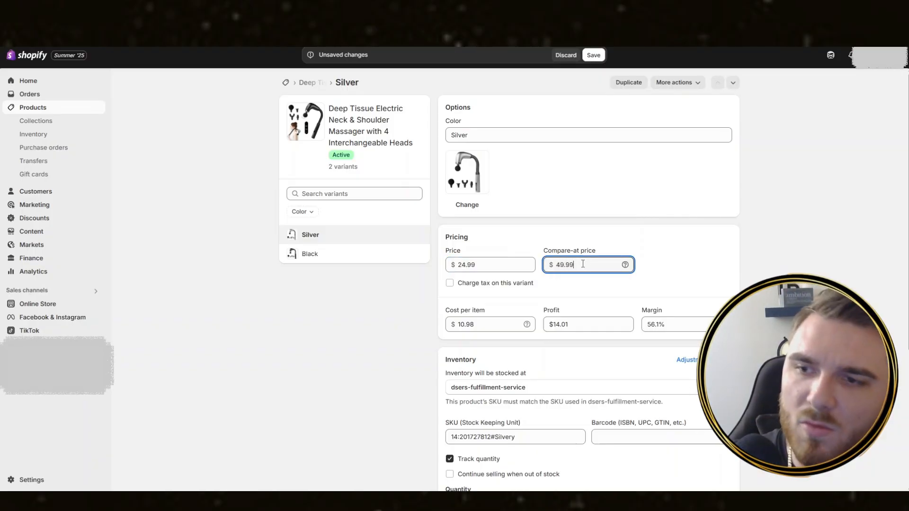
{"action": "left_click", "coordinate": [628, 290]}
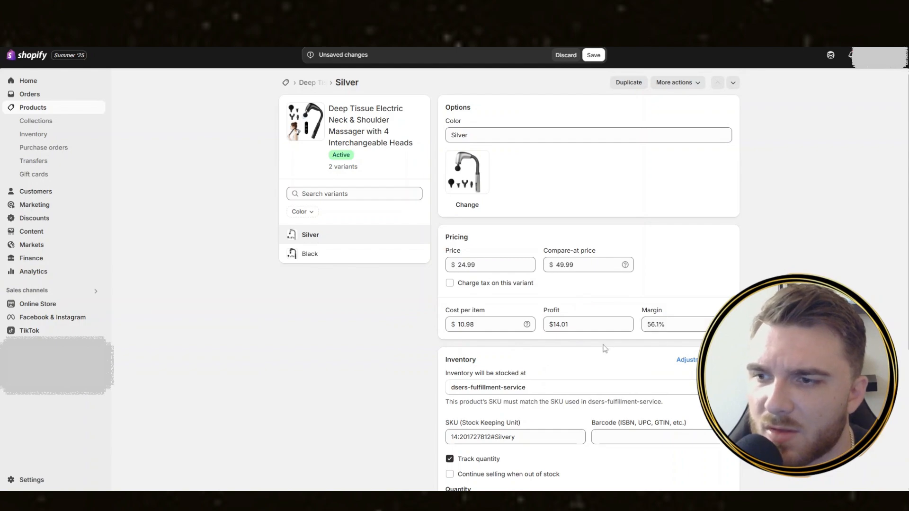
{"action": "scroll", "coordinate": [568, 359], "scroll_direction": "down", "scroll_amount": 4}
{"action": "scroll", "coordinate": [539, 315], "scroll_direction": "up", "scroll_amount": 4}
{"action": "left_click", "coordinate": [594, 55]}
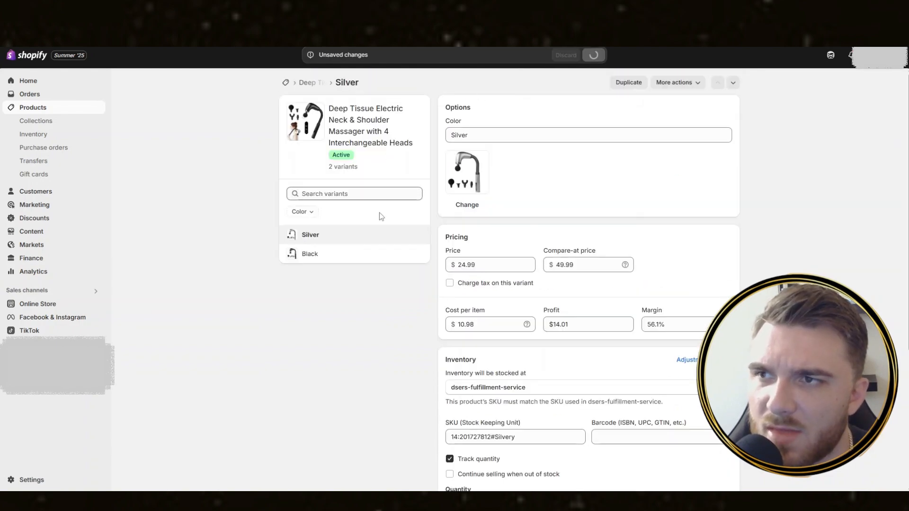
Step: Give the Black variant a price of $24.99 and a compare-at price of $49.99, and save it
{"action": "left_click", "coordinate": [345, 260]}
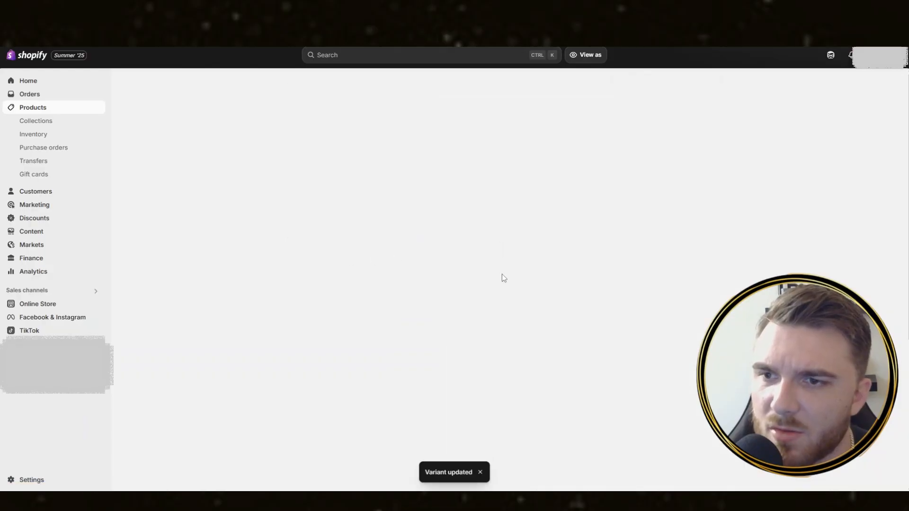
{"action": "double_click", "coordinate": [485, 266]}
{"action": "type", "text": "24.99"}
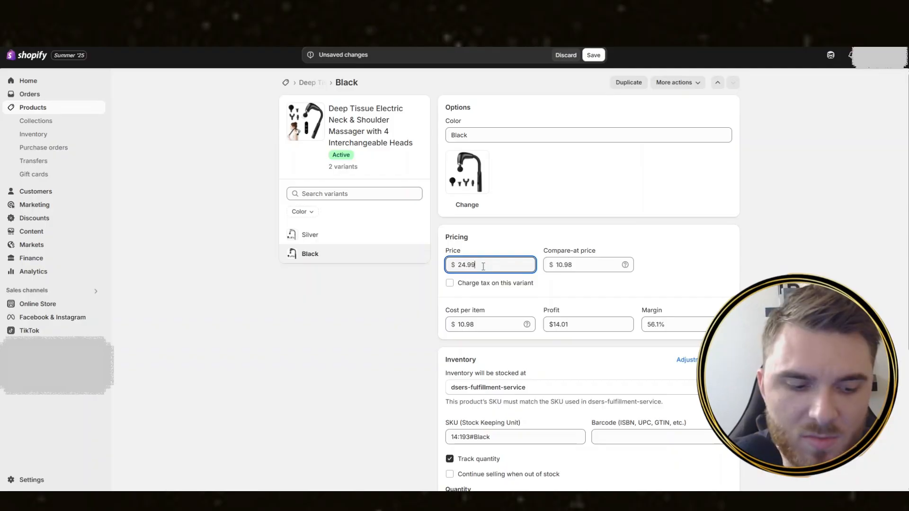
{"action": "key", "text": "Tab"}
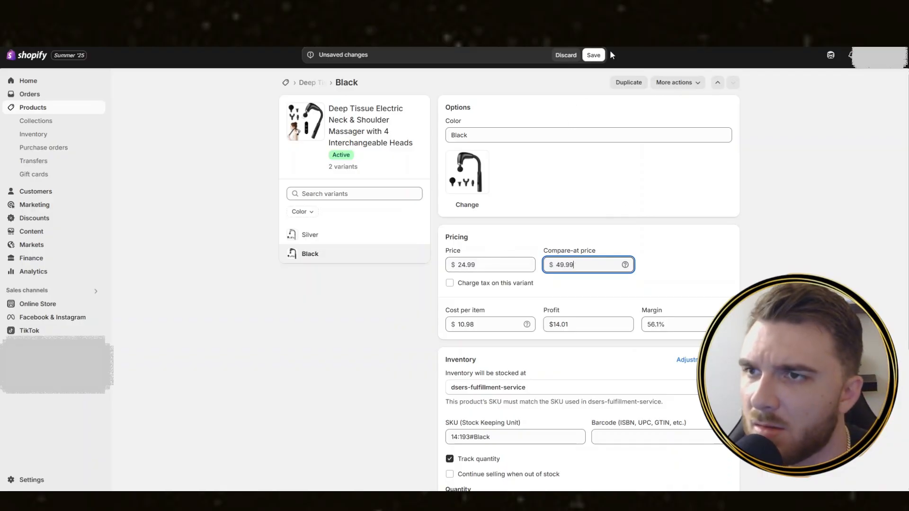
{"action": "left_click", "coordinate": [594, 57]}
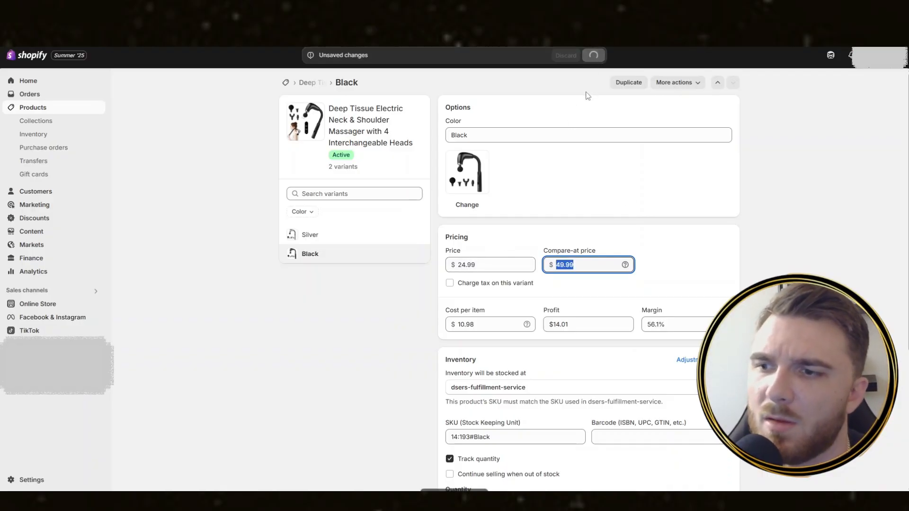
{"action": "left_click", "coordinate": [709, 278]}
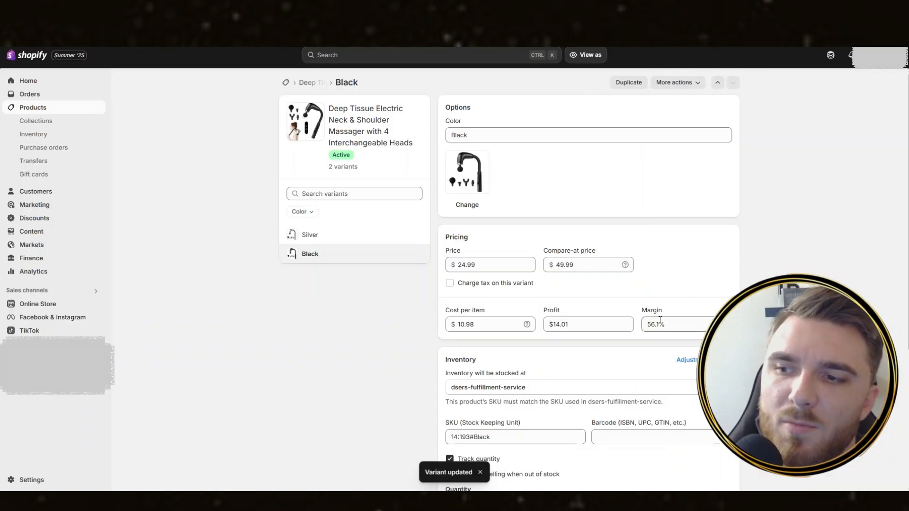
Step: Return to the massager's main product page and review its description, media, category and variant prices
{"action": "left_click", "coordinate": [310, 84]}
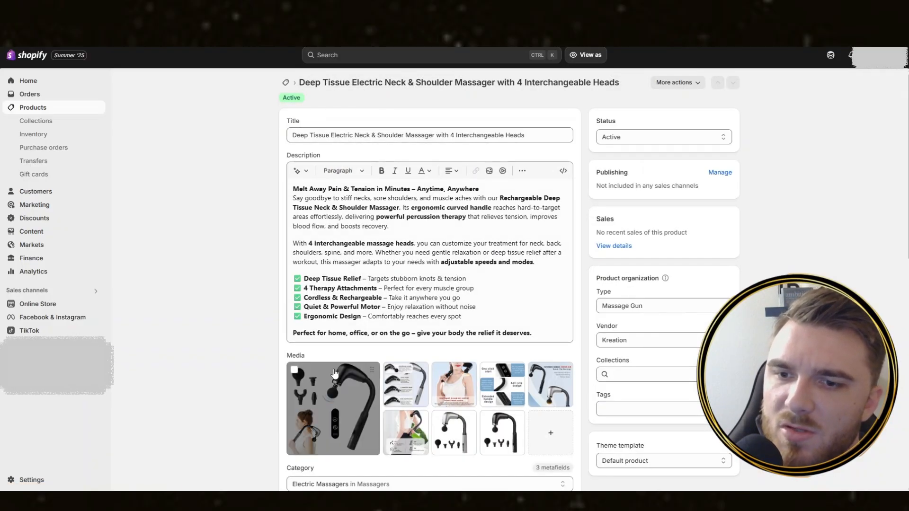
{"action": "scroll", "coordinate": [197, 303], "scroll_direction": "down", "scroll_amount": 7}
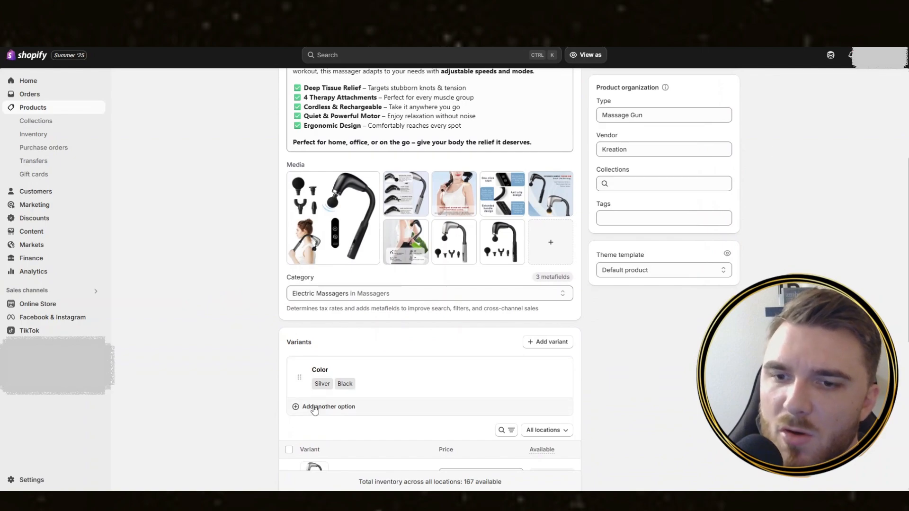
{"action": "scroll", "coordinate": [265, 260], "scroll_direction": "down", "scroll_amount": 2}
{"action": "scroll", "coordinate": [268, 256], "scroll_direction": "up", "scroll_amount": 4}
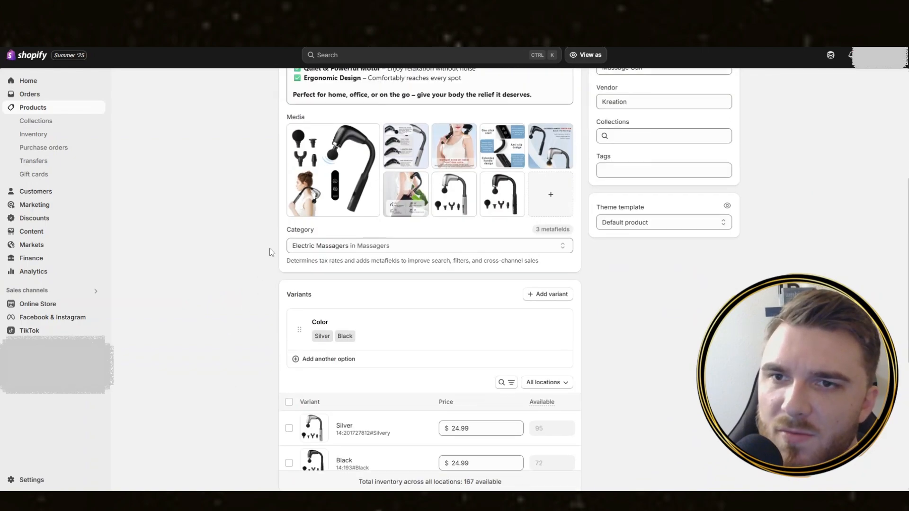
{"action": "scroll", "coordinate": [250, 298], "scroll_direction": "down", "scroll_amount": 3}
{"action": "scroll", "coordinate": [248, 296], "scroll_direction": "down", "scroll_amount": 2}
{"action": "scroll", "coordinate": [257, 321], "scroll_direction": "up", "scroll_amount": 10}
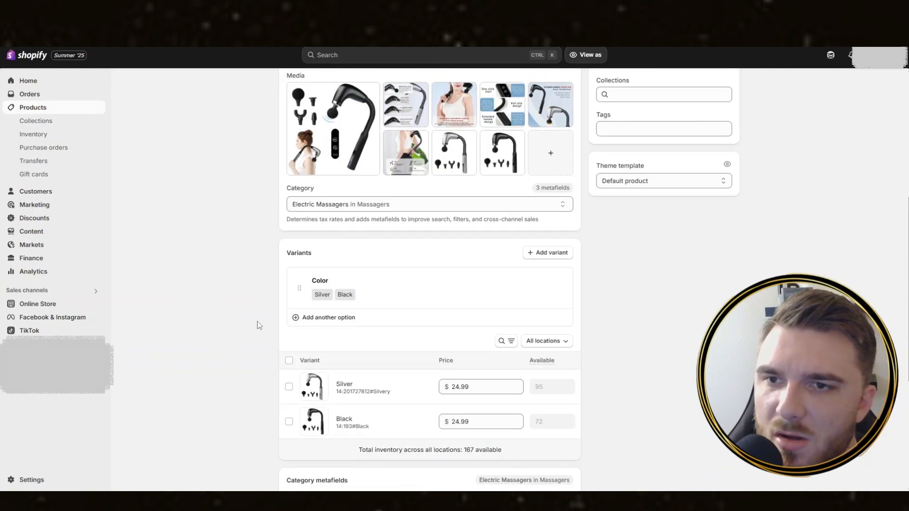
{"action": "scroll", "coordinate": [315, 258], "scroll_direction": "down", "scroll_amount": 10}
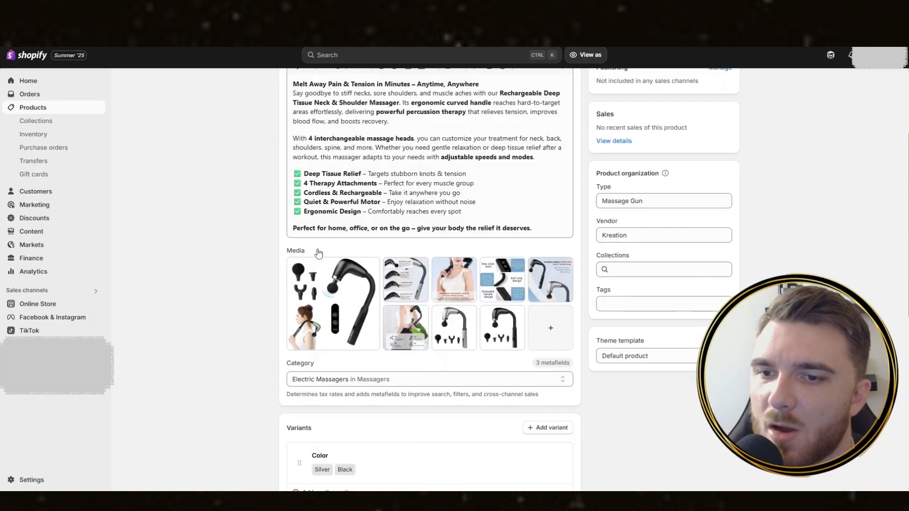
{"action": "scroll", "coordinate": [372, 327], "scroll_direction": "up", "scroll_amount": 10}
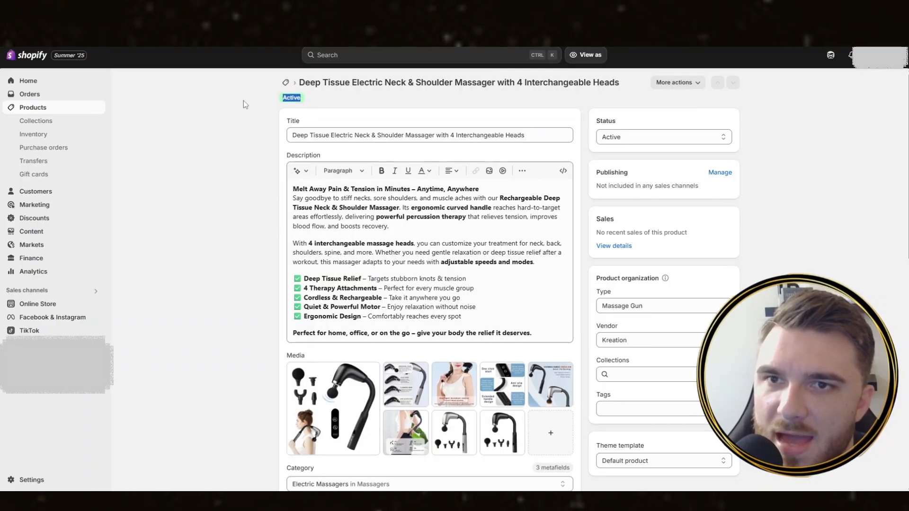
Step: Select the Online Store and Shop channels, schedule Online Store publishing for August 13, 2025 at 10:00 PM, and save the product
{"action": "left_click", "coordinate": [720, 173]}
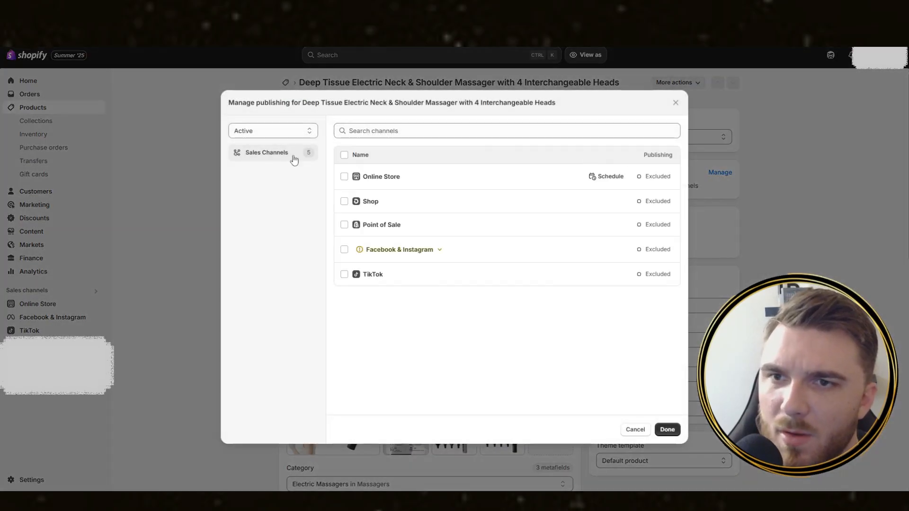
{"action": "left_click", "coordinate": [344, 176]}
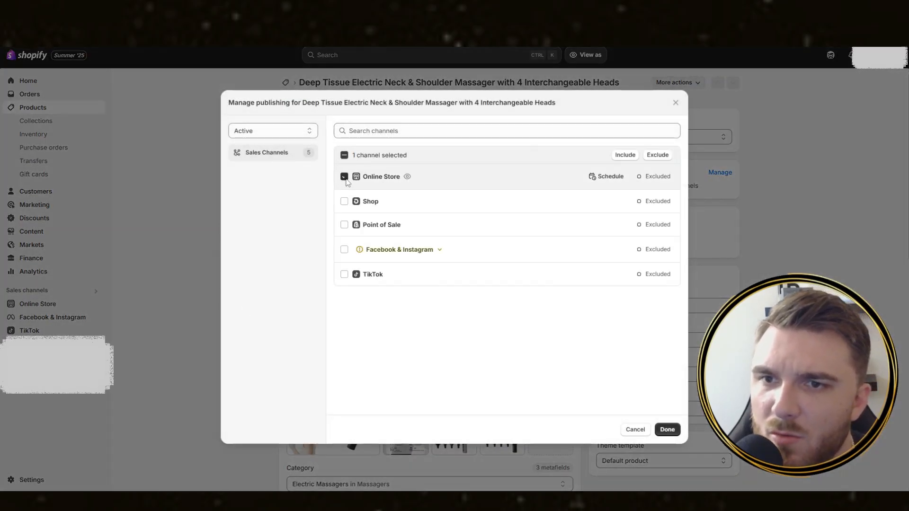
{"action": "left_click", "coordinate": [344, 202]}
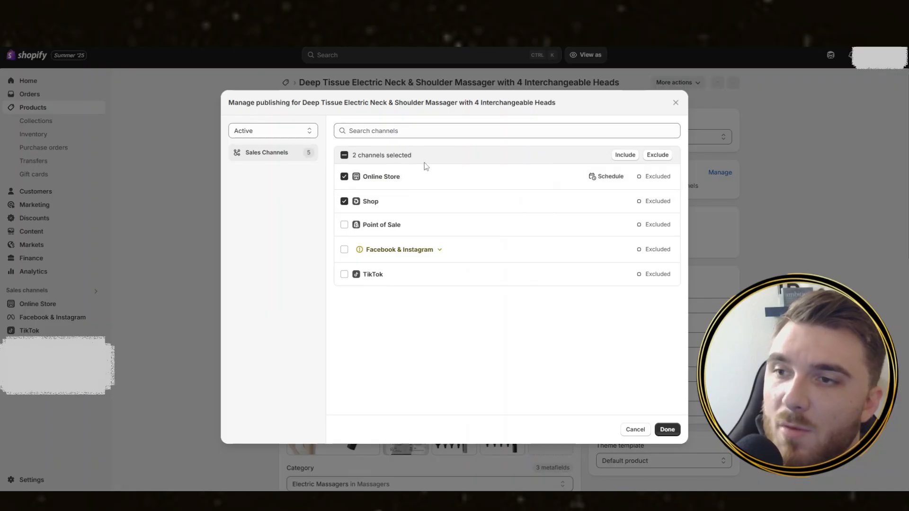
{"action": "left_click", "coordinate": [605, 177]}
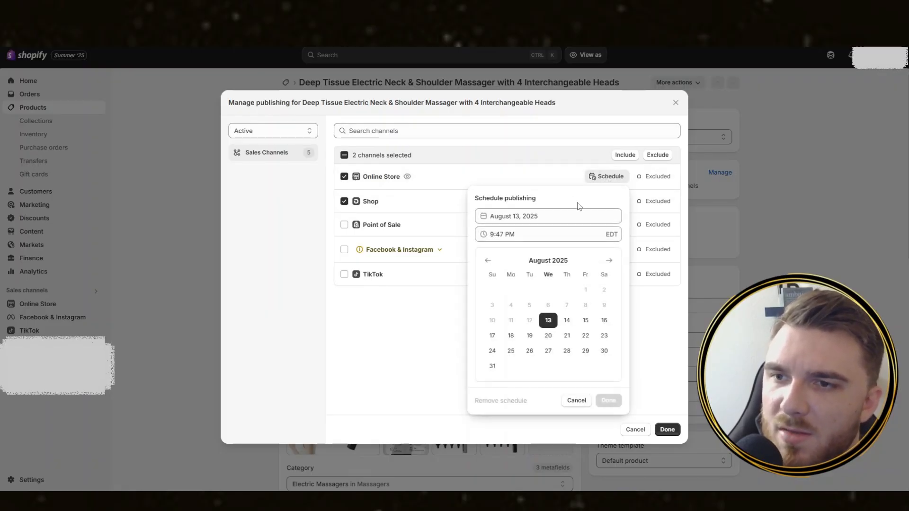
{"action": "left_click", "coordinate": [524, 235]}
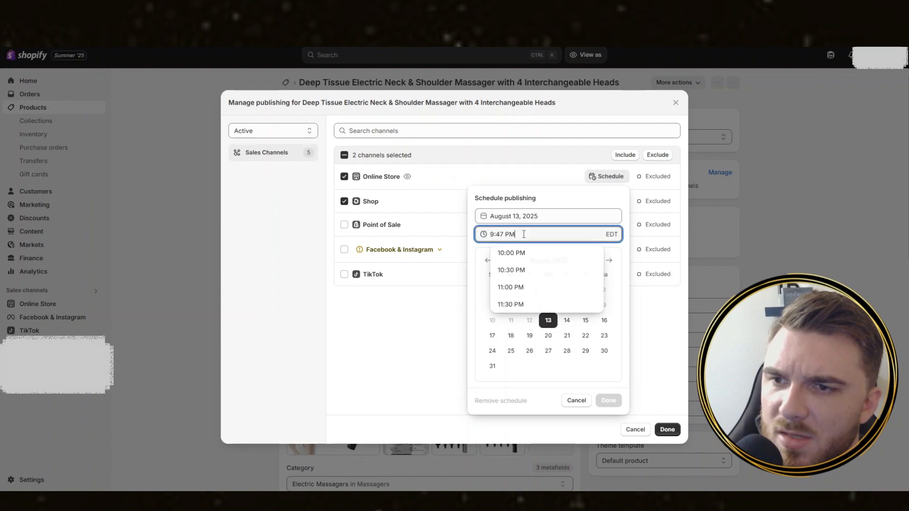
{"action": "left_click", "coordinate": [524, 256]}
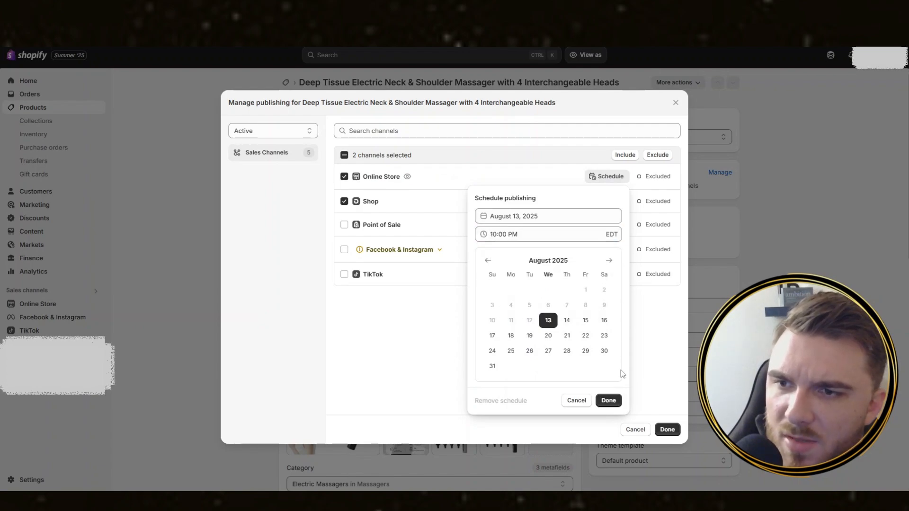
{"action": "left_click", "coordinate": [611, 401]}
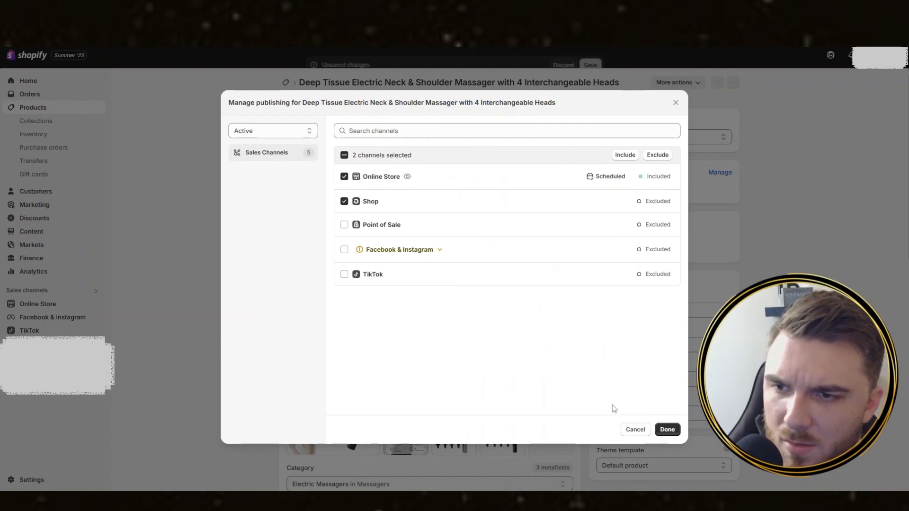
{"action": "left_click", "coordinate": [668, 432]}
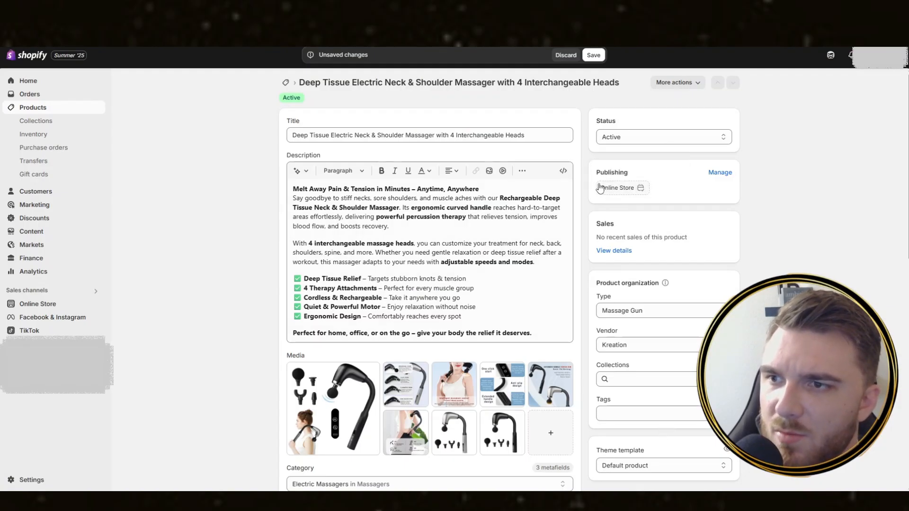
{"action": "mouse_move", "coordinate": [638, 195]}
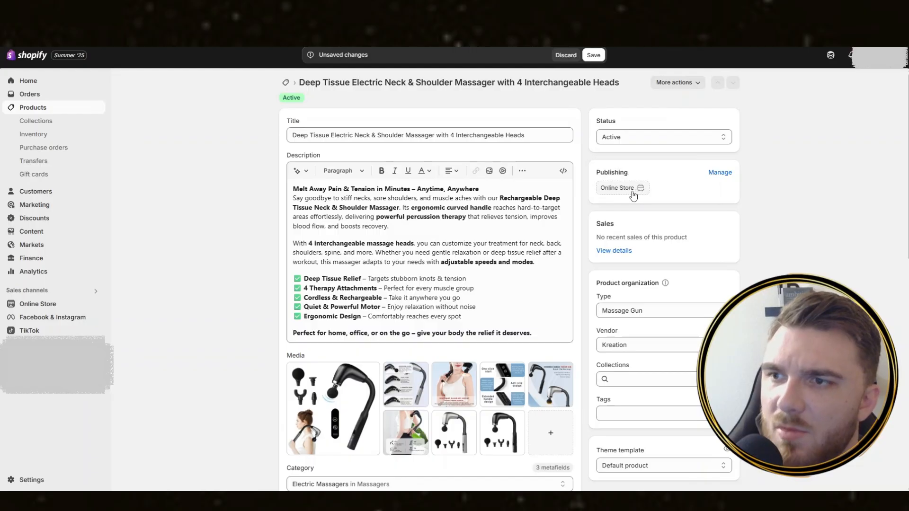
{"action": "left_click", "coordinate": [595, 53]}
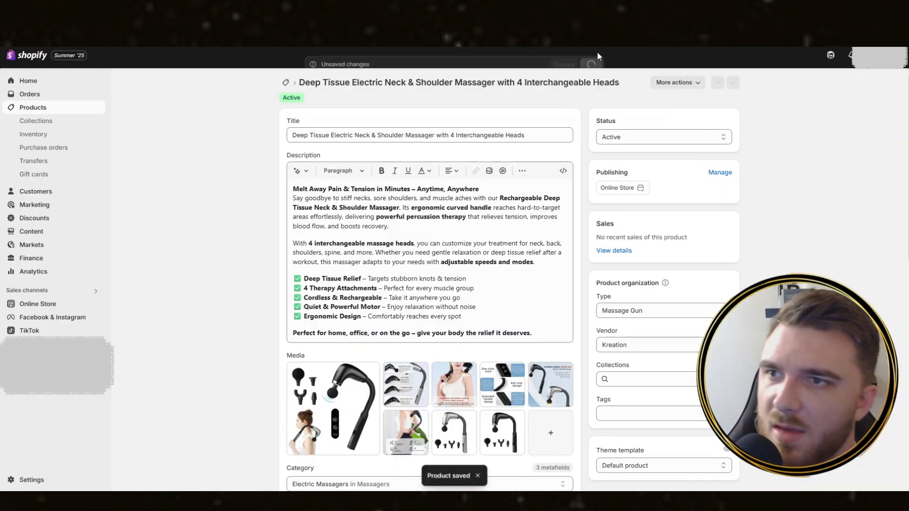
Step: View the live online store and open the massager's product page from the Featured products section
{"action": "scroll", "coordinate": [474, 294], "scroll_direction": "down", "scroll_amount": 7}
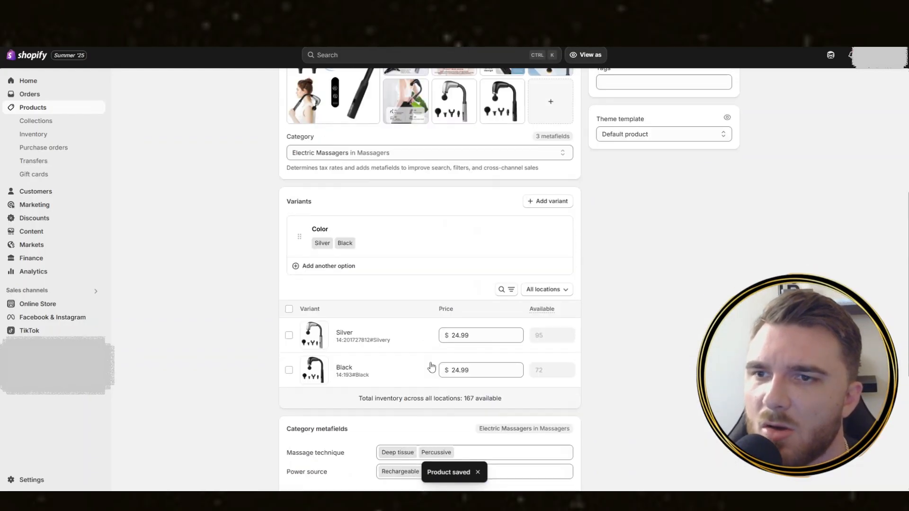
{"action": "scroll", "coordinate": [473, 295], "scroll_direction": "up", "scroll_amount": 7}
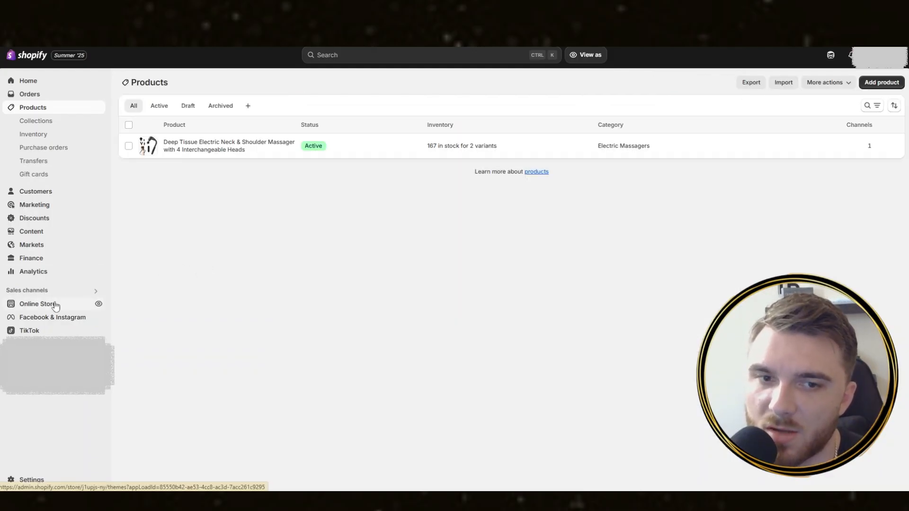
{"action": "left_click", "coordinate": [100, 304]}
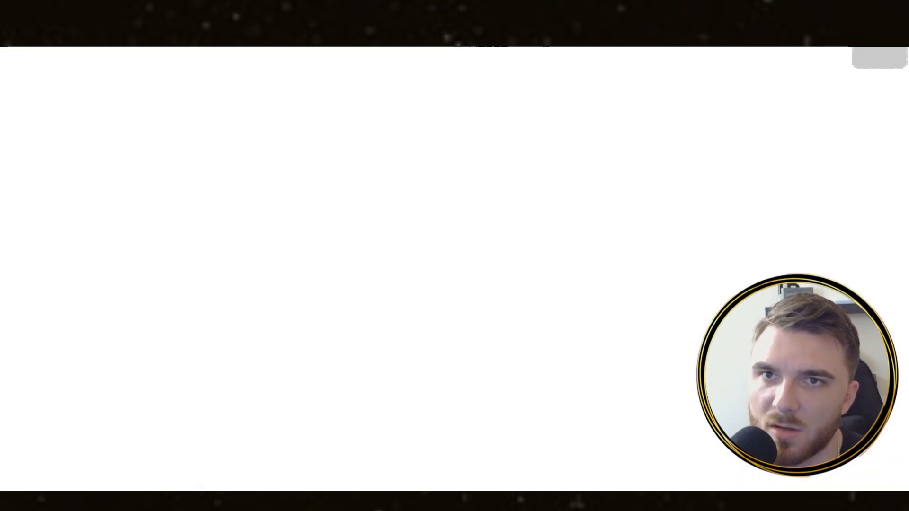
{"action": "scroll", "coordinate": [447, 314], "scroll_direction": "down", "scroll_amount": 7}
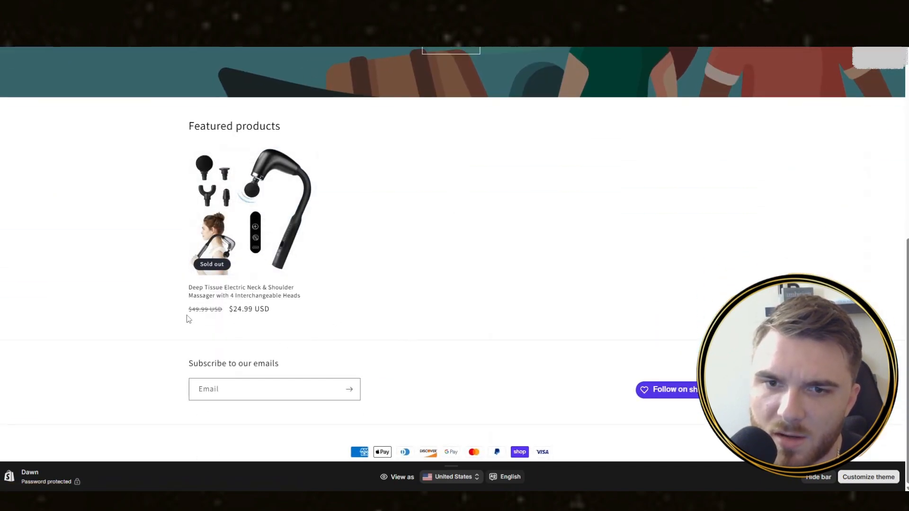
{"action": "left_click", "coordinate": [271, 278]}
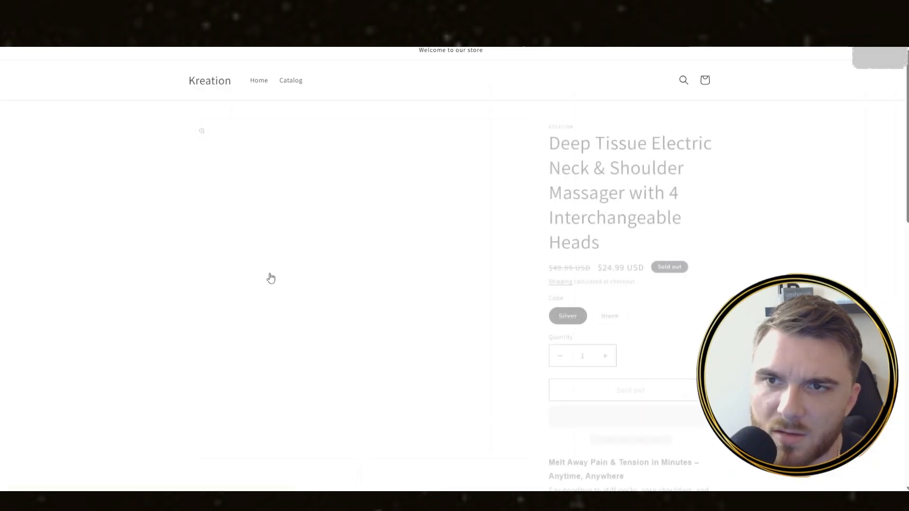
Step: Examine the storefront product page from title to footer, including its images, prices, color options and description
{"action": "scroll", "coordinate": [491, 300], "scroll_direction": "down", "scroll_amount": 7}
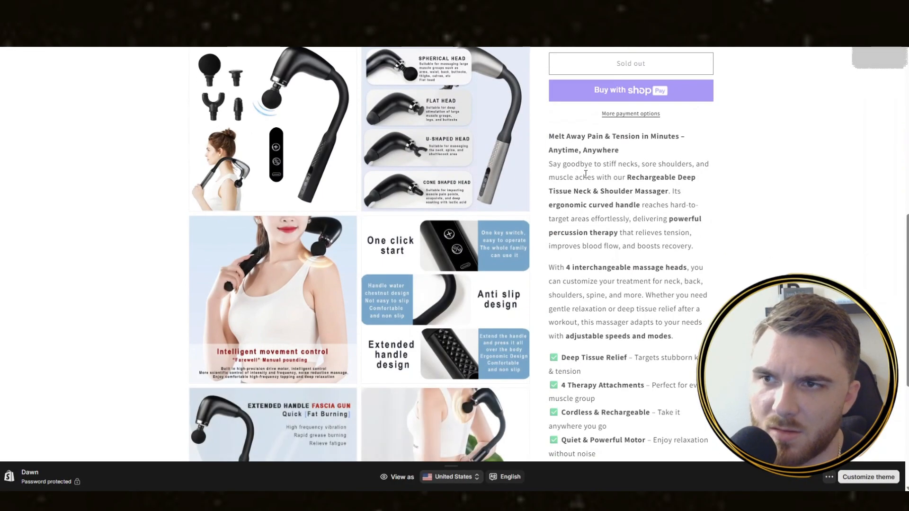
{"action": "scroll", "coordinate": [605, 263], "scroll_direction": "down", "scroll_amount": 4}
{"action": "scroll", "coordinate": [552, 371], "scroll_direction": "down", "scroll_amount": 1}
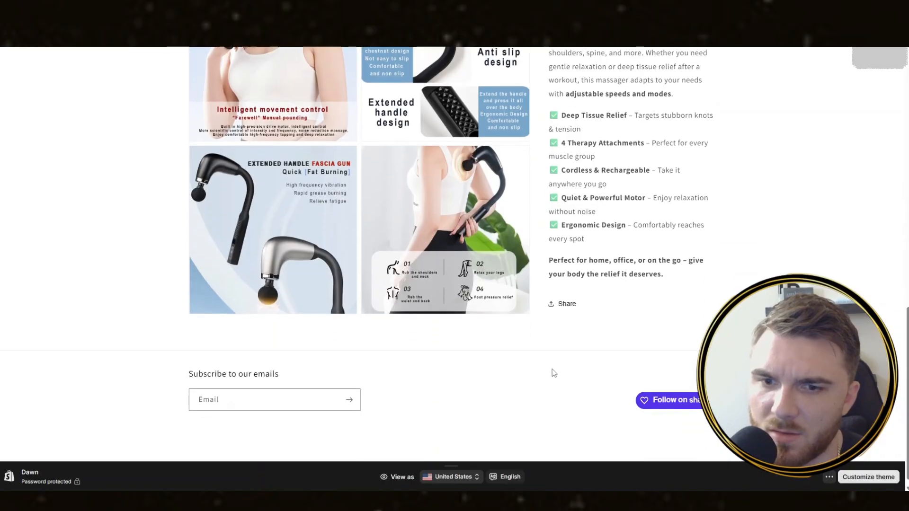
{"action": "scroll", "coordinate": [551, 369], "scroll_direction": "up", "scroll_amount": 2}
{"action": "scroll", "coordinate": [551, 369], "scroll_direction": "up", "scroll_amount": 10}
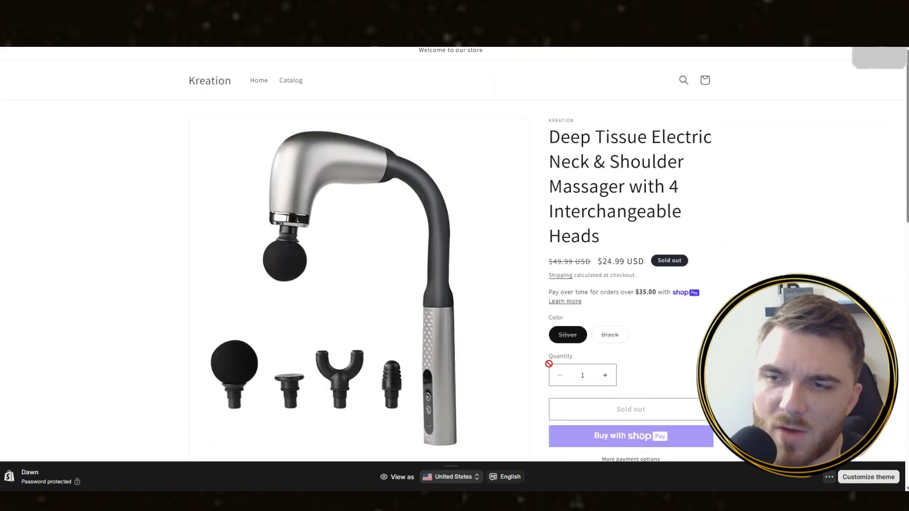
{"action": "scroll", "coordinate": [369, 355], "scroll_direction": "down", "scroll_amount": 1}
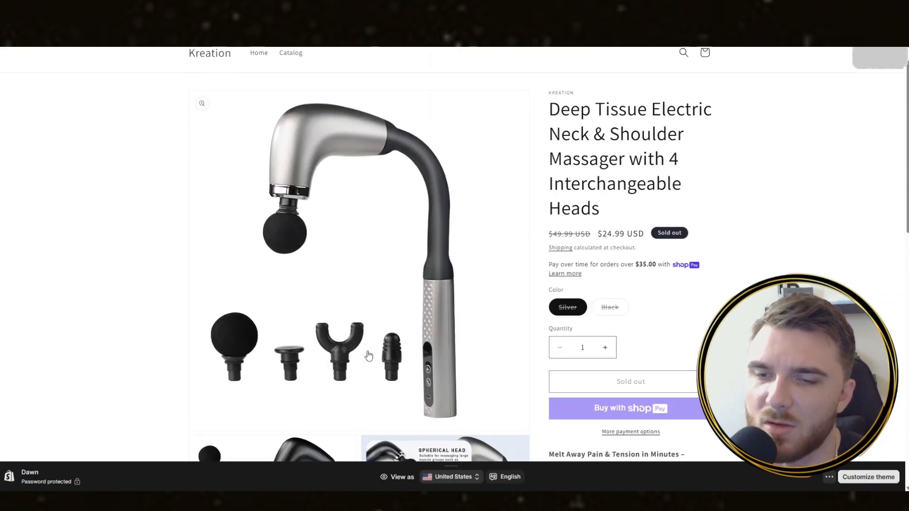
{"action": "scroll", "coordinate": [369, 356], "scroll_direction": "down", "scroll_amount": 5}
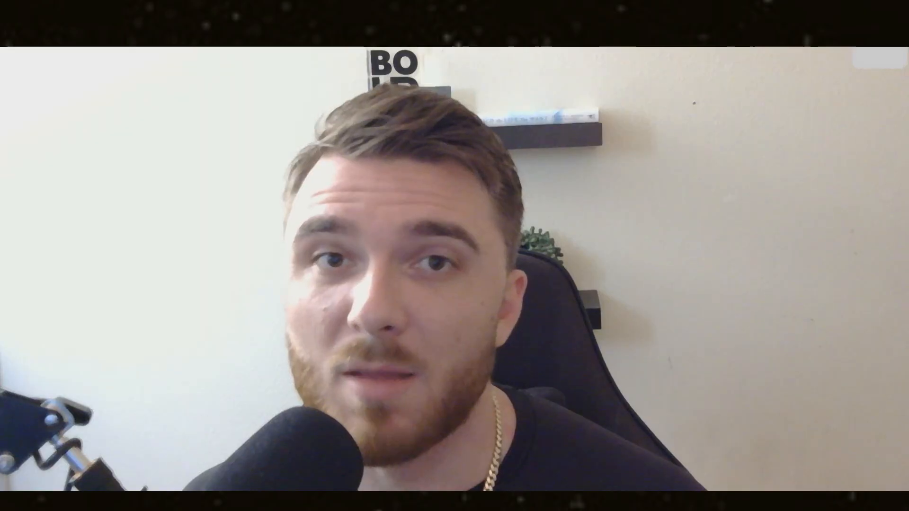